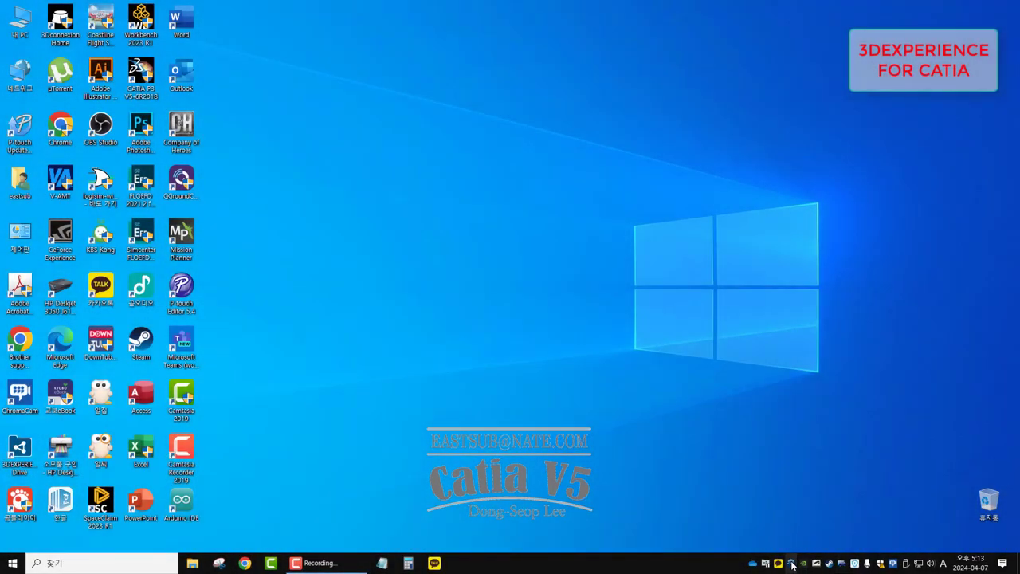
# Bring up the 3DEXPERIENCE launcher menu from its system tray icon.
pyautogui.rightClick(792, 564)
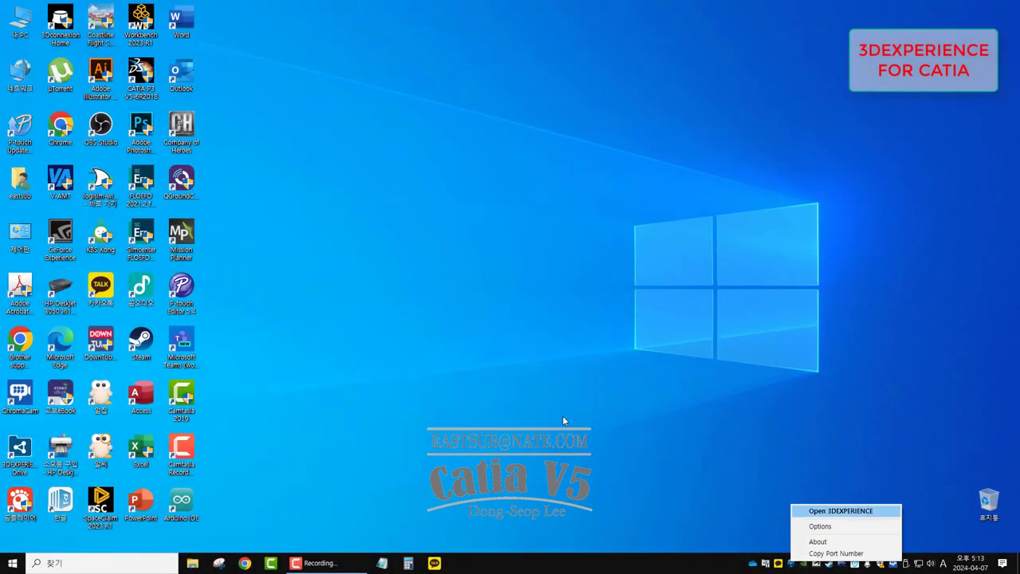
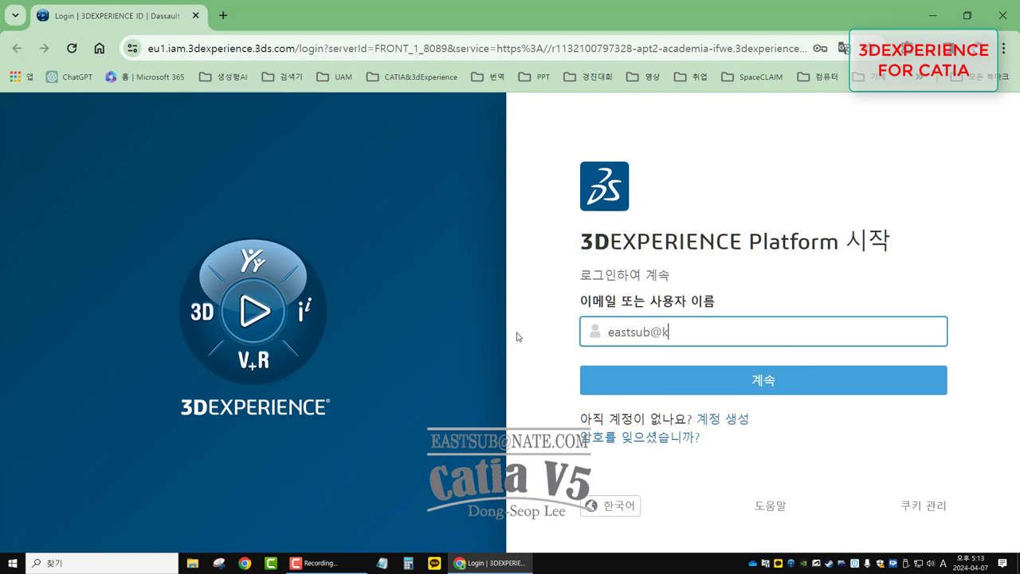
# Sign in to 3DEXPERIENCE with the account e-mail and password.
pyautogui.click(718, 384)
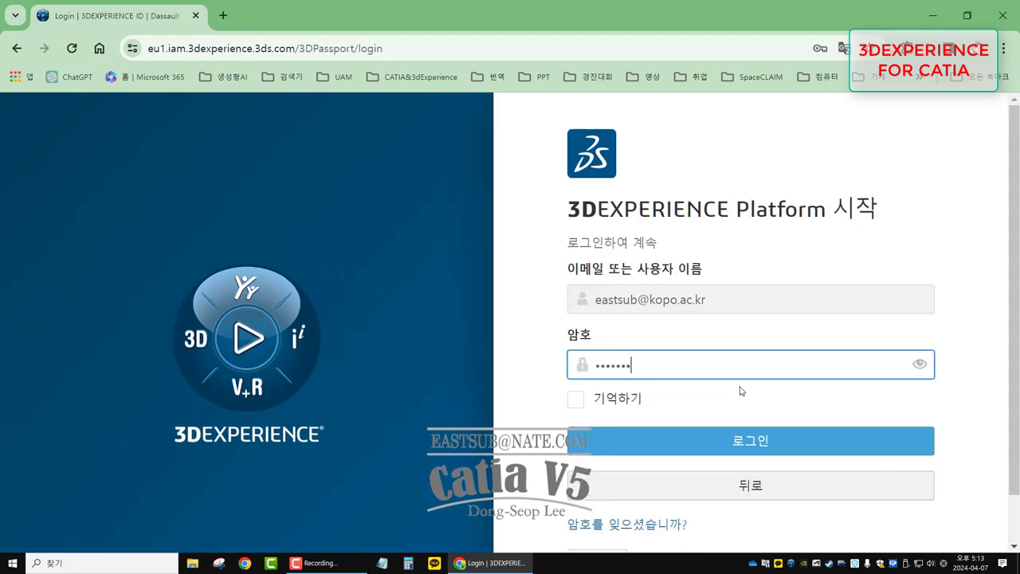
pyautogui.write('***')
pyautogui.click(737, 441)
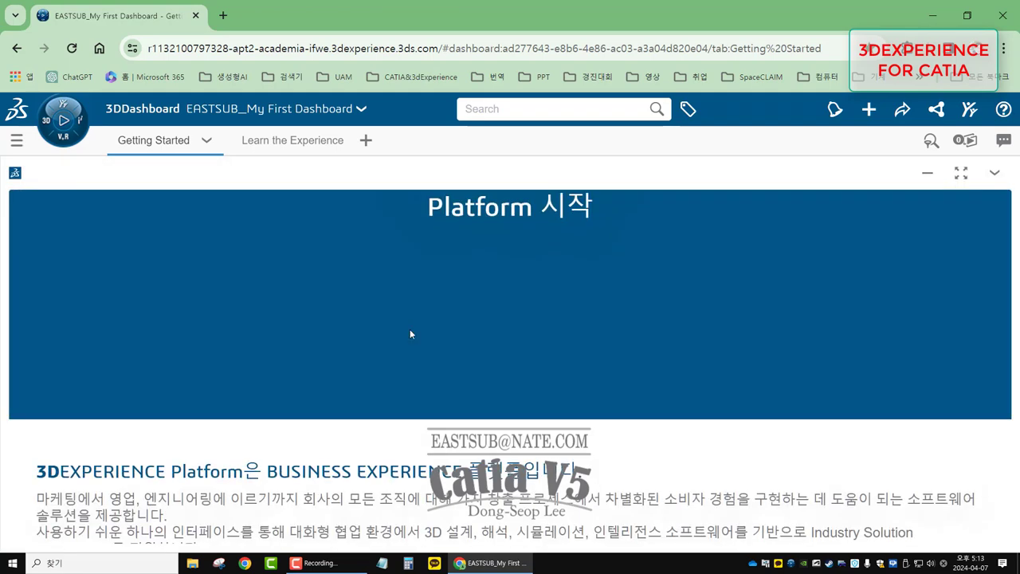
# Find Generative Wireframe & Surface by searching 'wirefra' in the compass ME apps, and launch it.
pyautogui.scroll(-4, 508, 408)
pyautogui.scroll(-5, 508, 408)
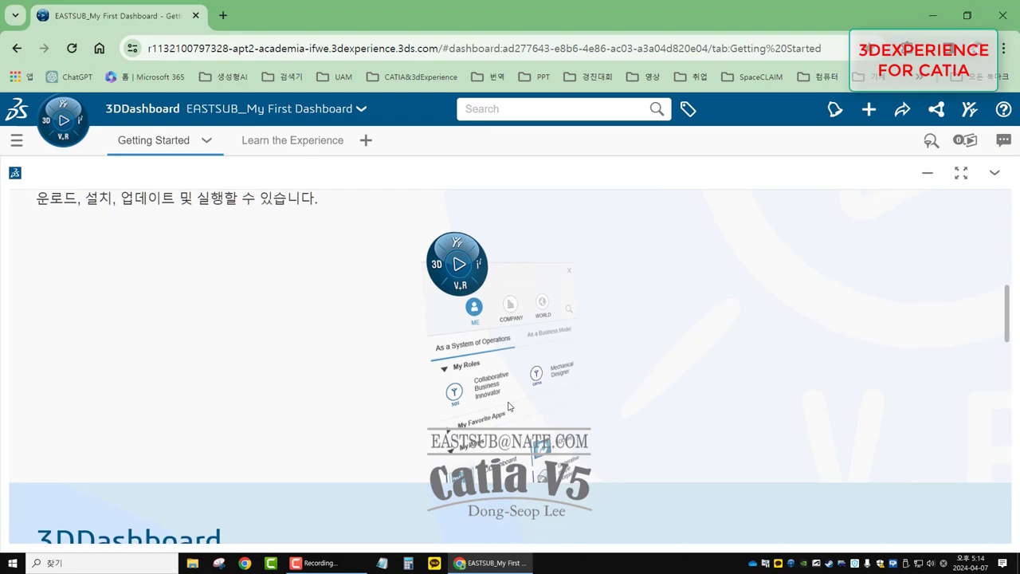
pyautogui.scroll(-3, 509, 406)
pyautogui.scroll(-3, 509, 406)
pyautogui.scroll(-3, 511, 407)
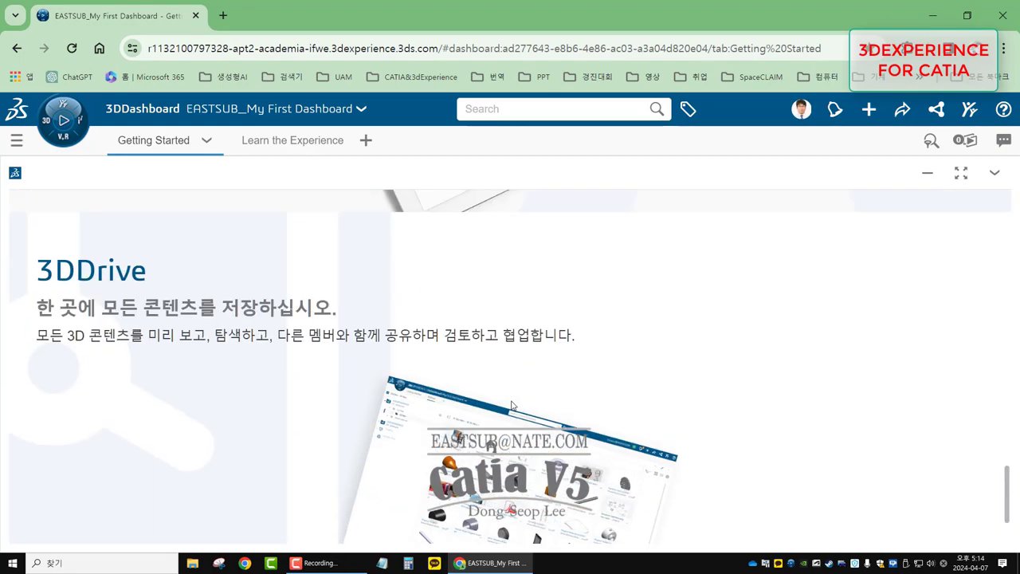
pyautogui.scroll(3, 512, 406)
pyautogui.scroll(3, 512, 405)
pyautogui.scroll(3, 268, 296)
pyautogui.scroll(3, 269, 298)
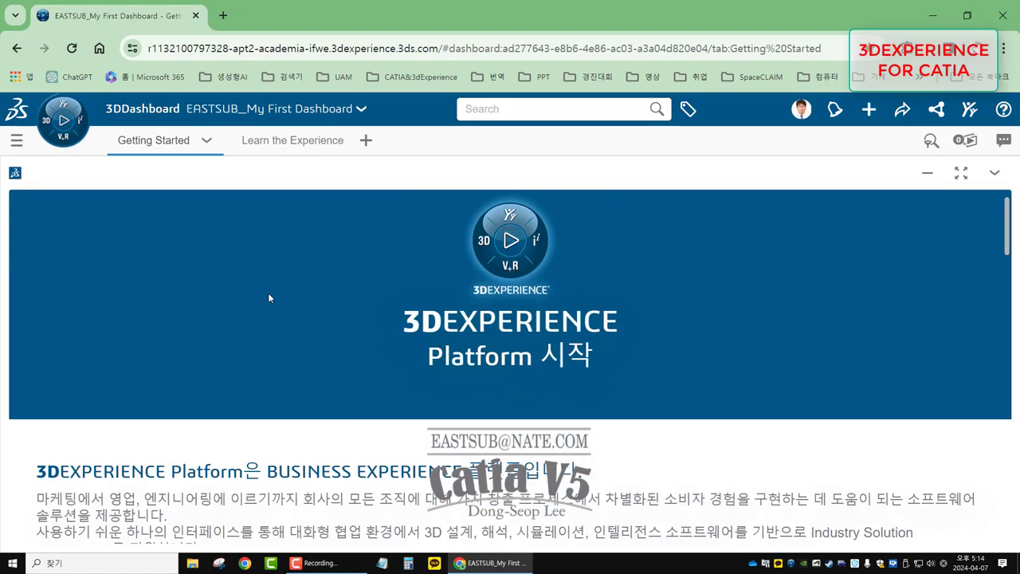
pyautogui.click(64, 120)
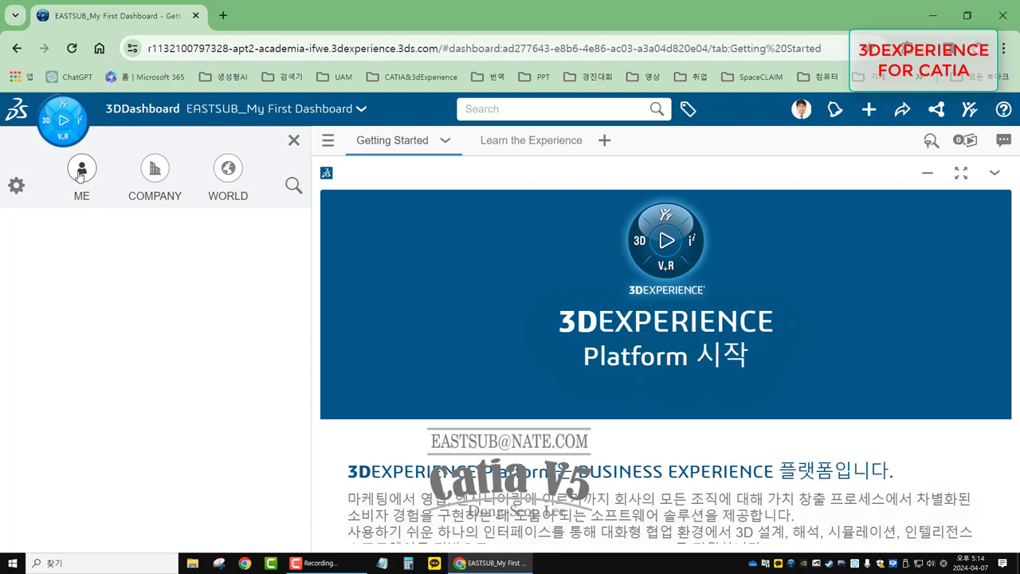
pyautogui.click(81, 176)
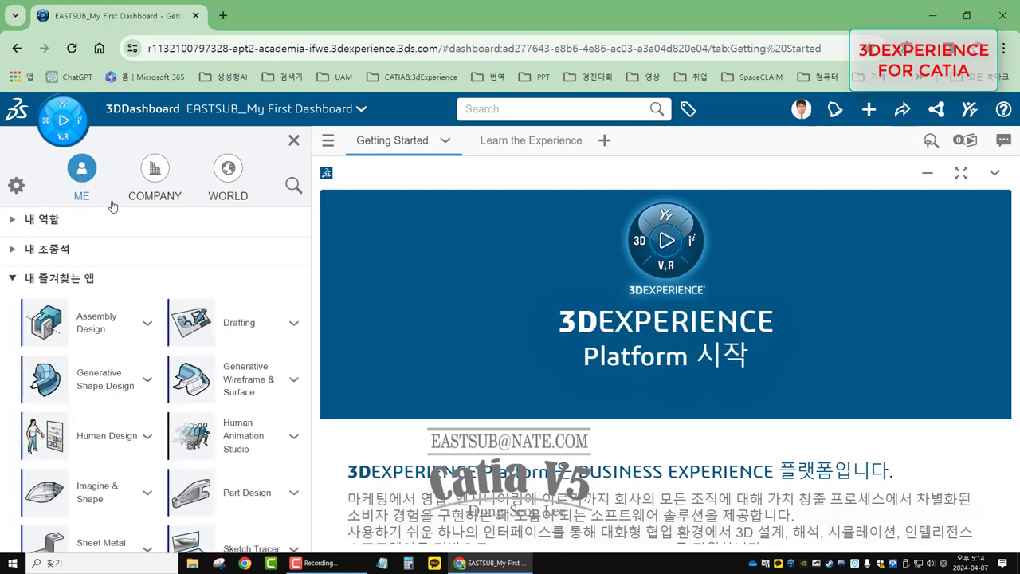
pyautogui.click(293, 185)
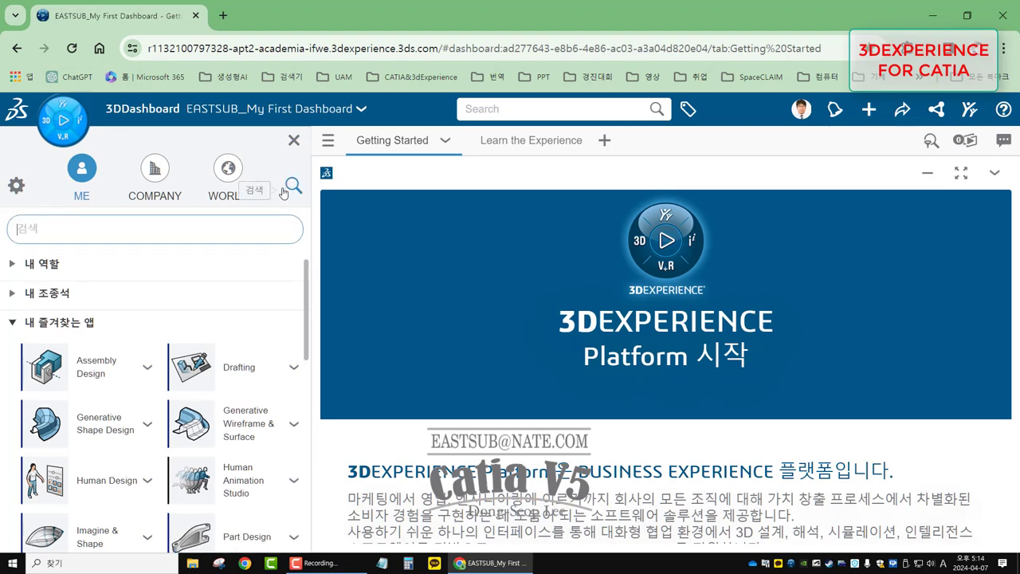
pyautogui.write('wi')
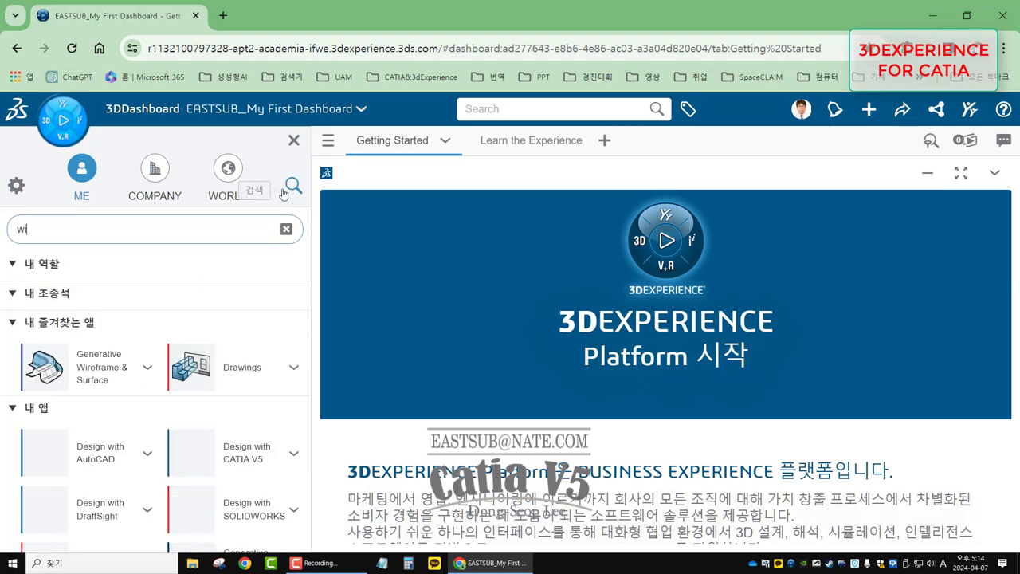
pyautogui.write('re')
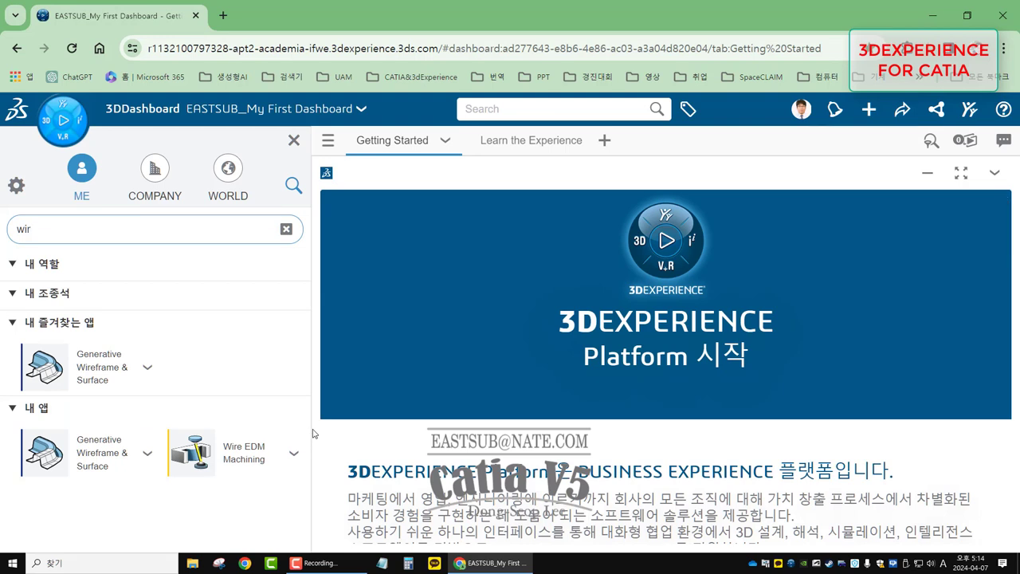
pyautogui.write('frame')
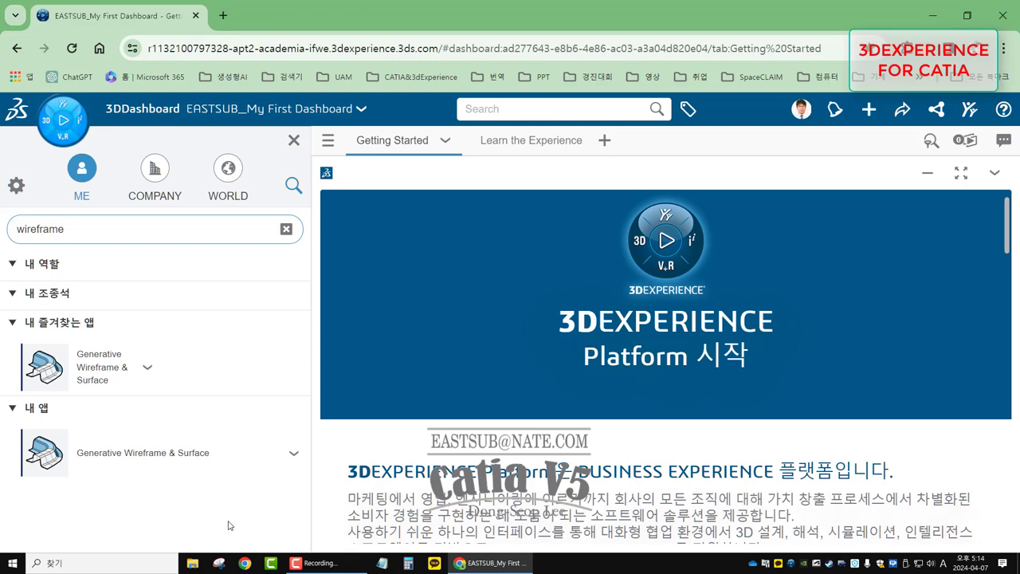
pyautogui.click(56, 461)
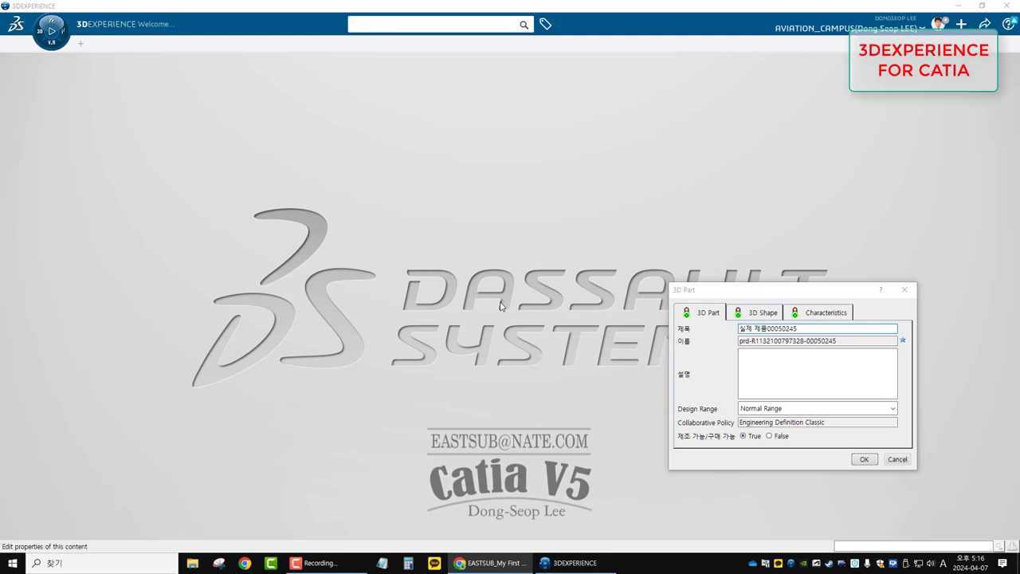
# Title the new 3D Part 'surface_modeling_test' and create it.
pyautogui.moveTo(761, 296); pyautogui.dragTo(358, 180)
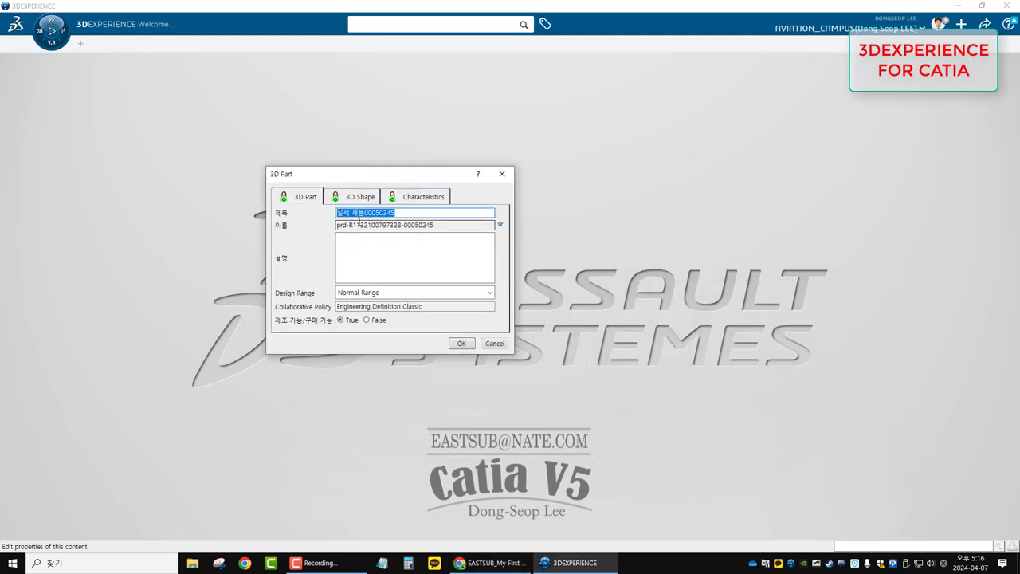
pyautogui.write('3')
pyautogui.write('surface')
pyautogui.write('_')
pyautogui.write('mode')
pyautogui.write('ling_')
pyautogui.write('te')
pyautogui.press('Delete')
pyautogui.click(452, 344)
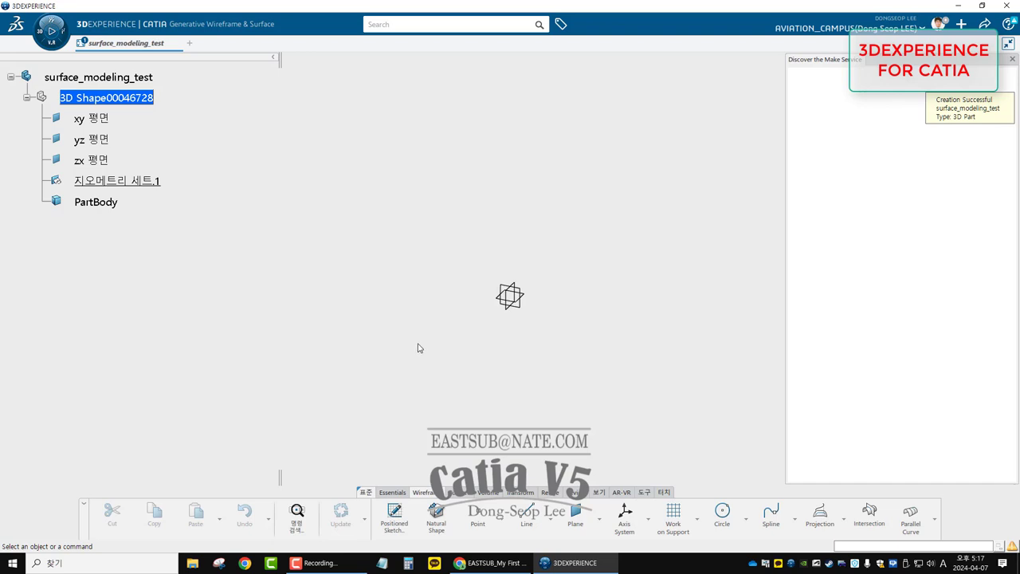
# Close the service side panel and start a positioned sketch on the yz plane.
pyautogui.moveTo(495, 347)
pyautogui.mouseDown(button='middle')
pyautogui.moveTo(455, 288)
pyautogui.moveTo(482, 331)
pyautogui.moveTo(533, 280)
pyautogui.mouseUp(button='middle')
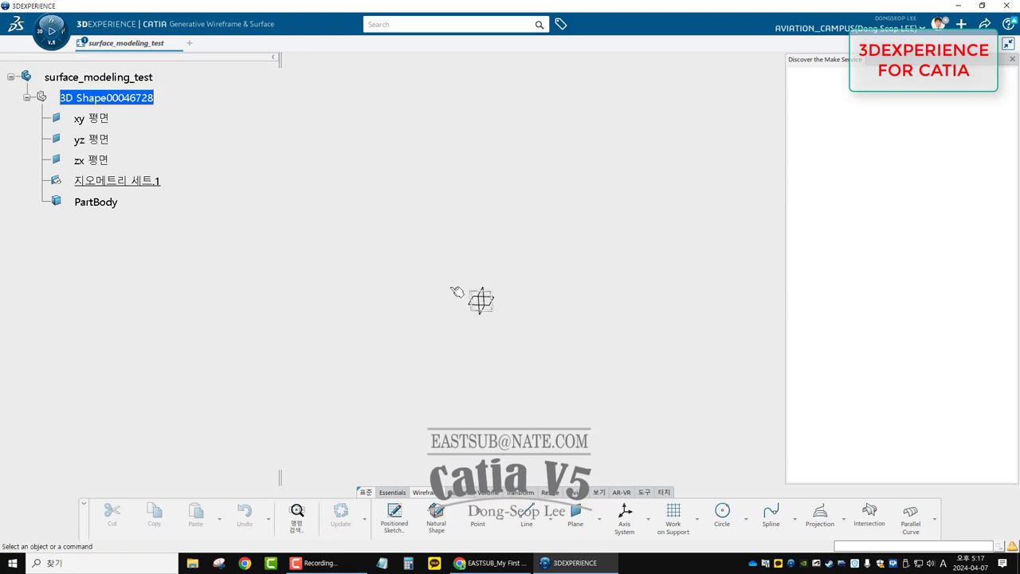
pyautogui.click(476, 297)
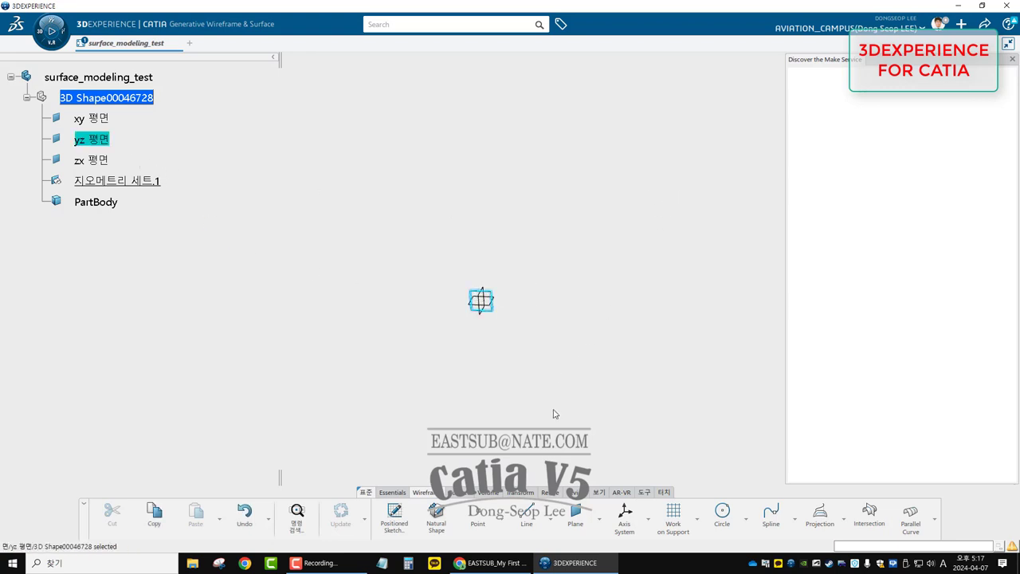
pyautogui.click(1013, 60)
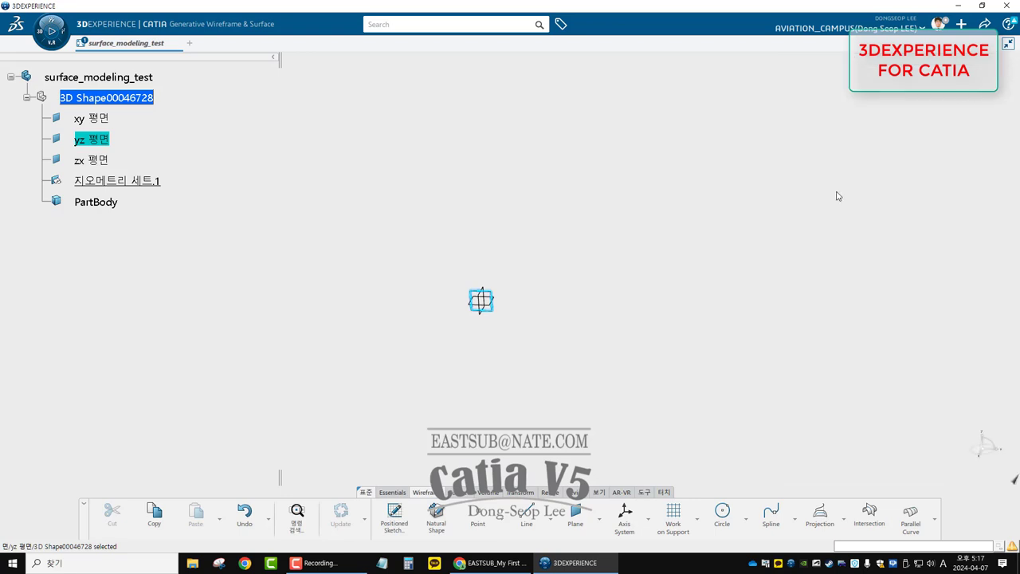
pyautogui.click(366, 494)
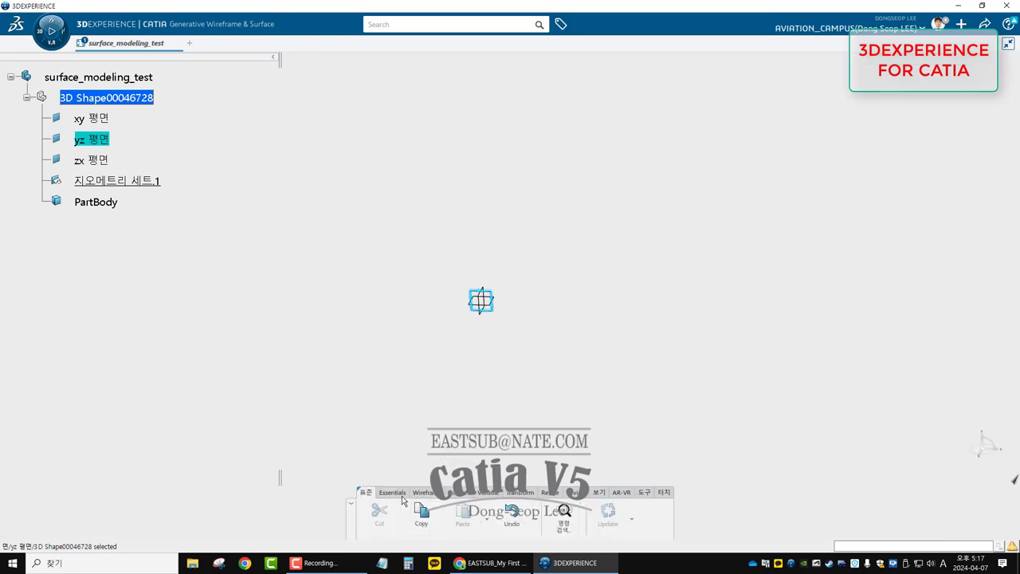
pyautogui.click(392, 493)
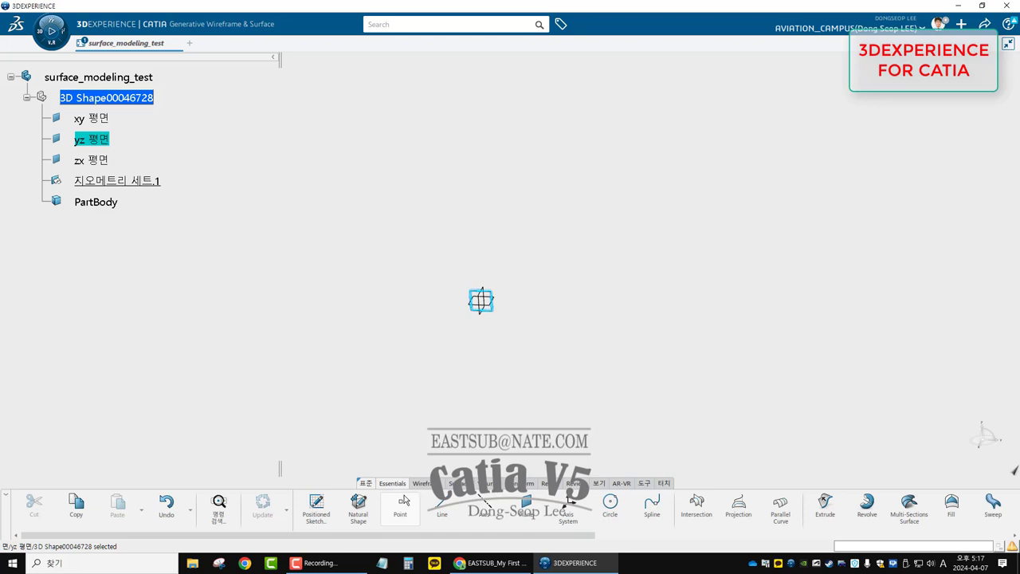
pyautogui.click(316, 507)
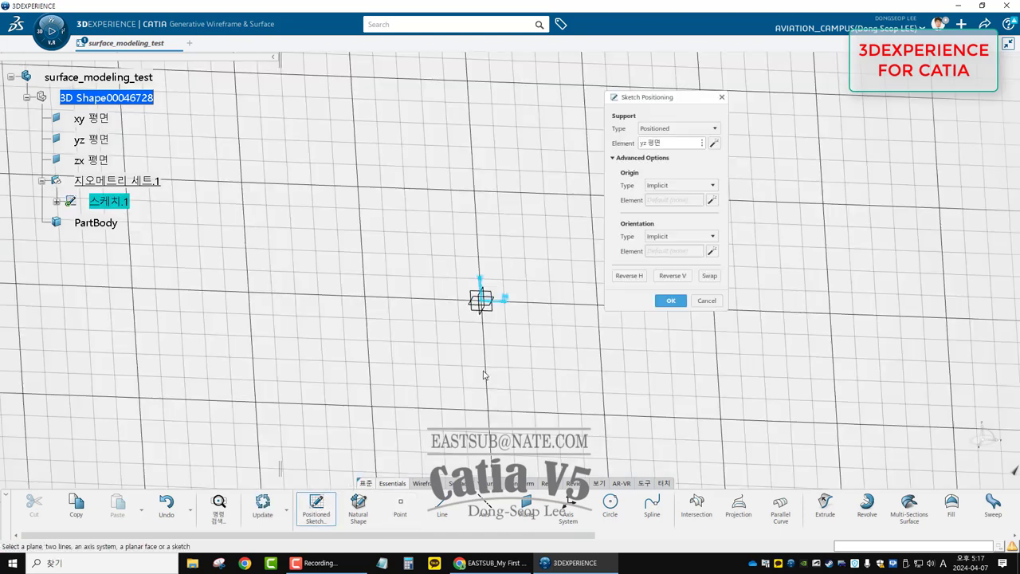
# Accept the sketch placement, draw a six-point arch spline from (-70, 50) to (350, -80), and exit.
pyautogui.moveTo(679, 98); pyautogui.dragTo(905, 97)
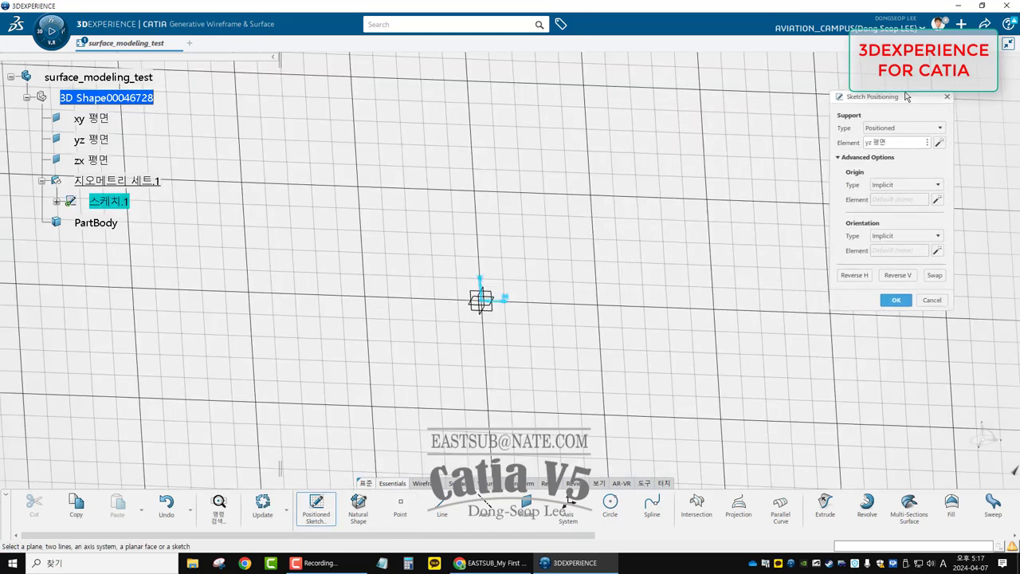
pyautogui.click(896, 302)
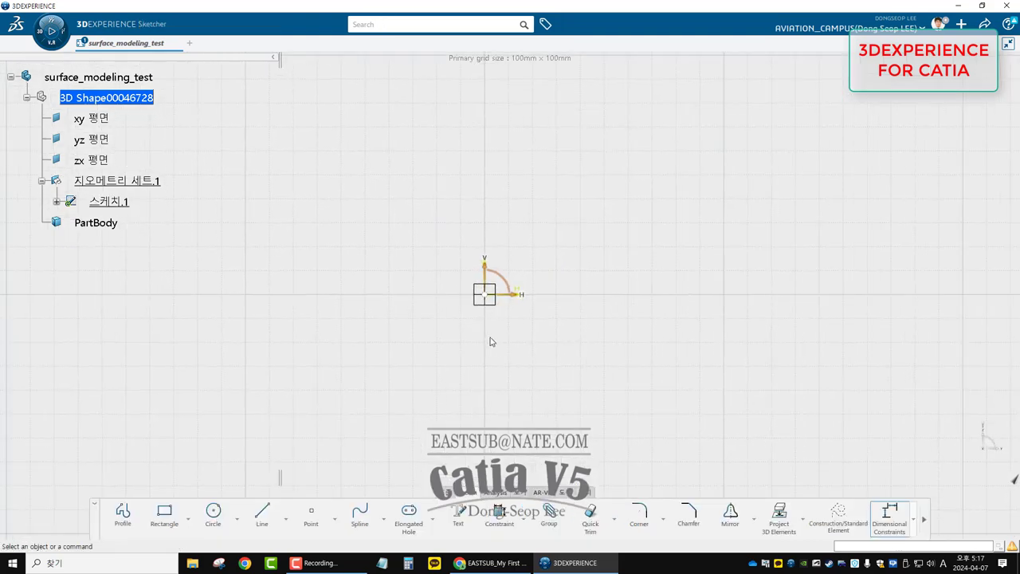
pyautogui.moveTo(535, 314); pyautogui.dragTo(377, 360, button='middle')
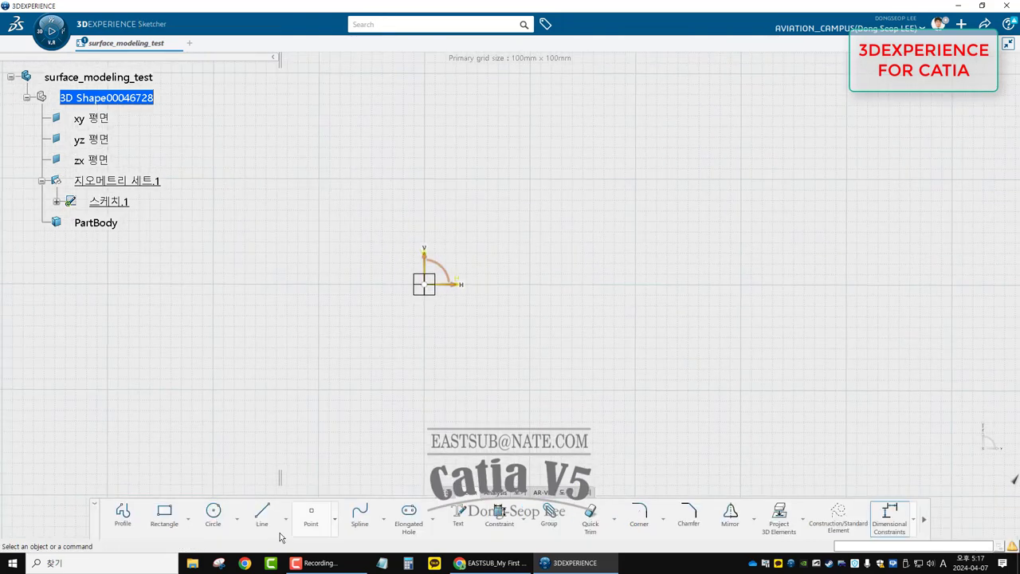
pyautogui.click(359, 515)
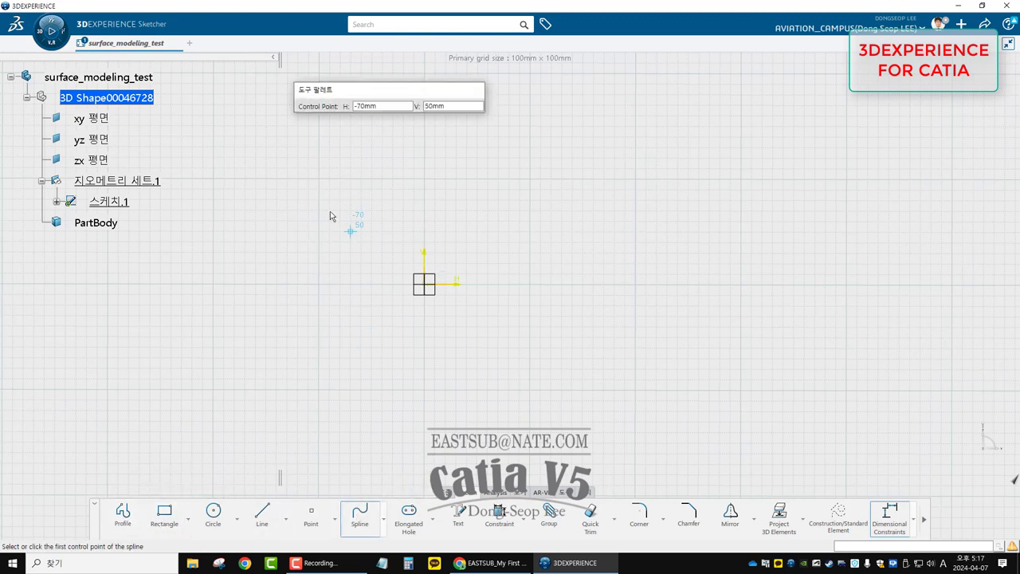
pyautogui.click(150, 273)
pyautogui.click(266, 200)
pyautogui.click(466, 199)
pyautogui.click(583, 232)
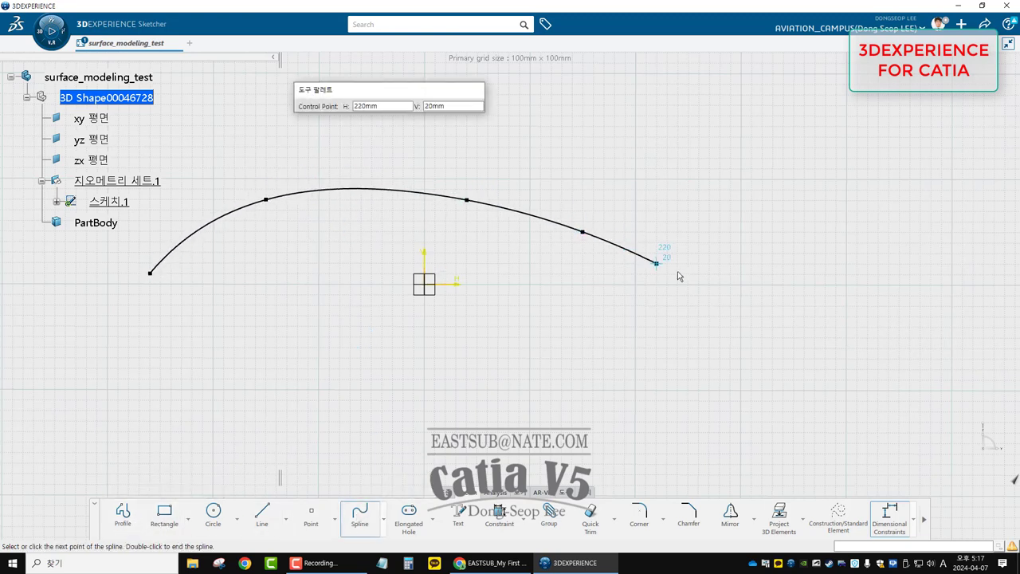
pyautogui.click(720, 285)
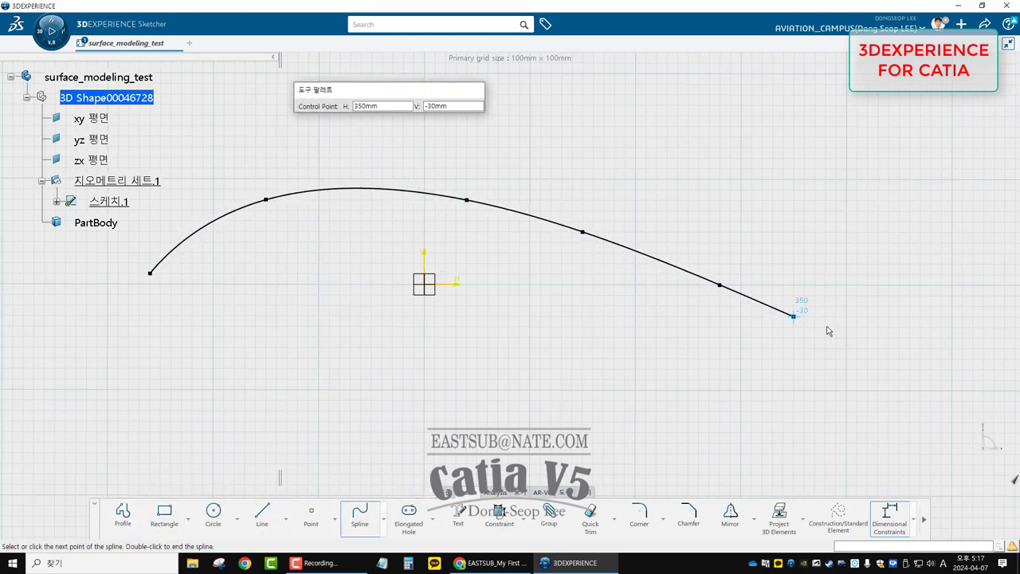
pyautogui.doubleClick(826, 371)
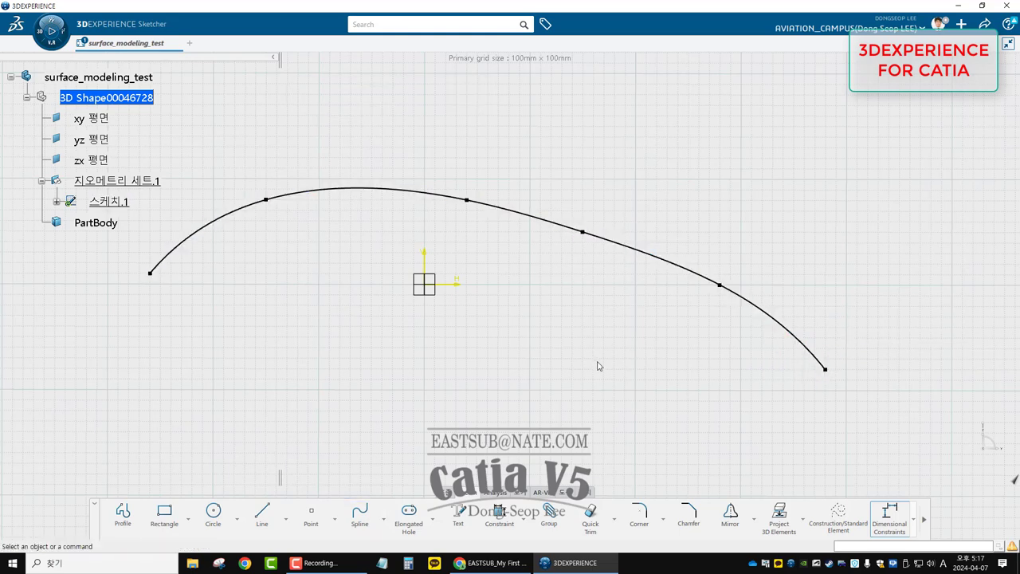
pyautogui.click(450, 493)
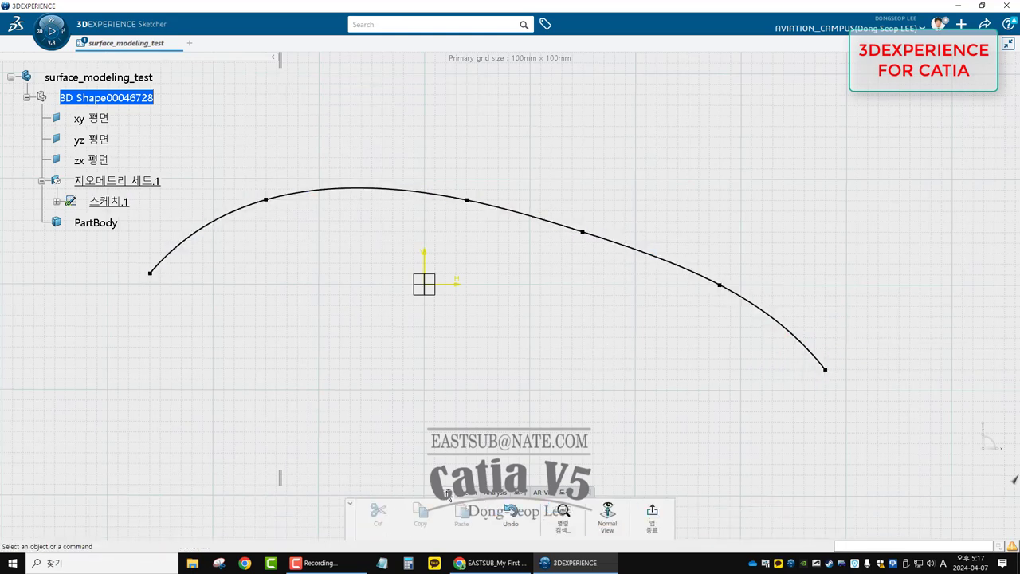
pyautogui.click(662, 521)
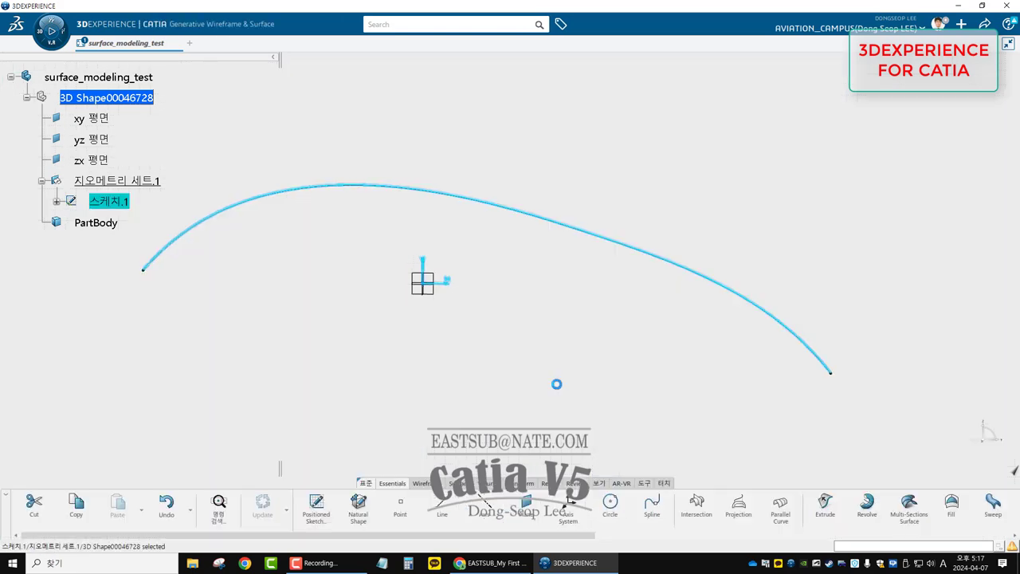
# Create plane 면.1 offset -779 mm from the yz plane.
pyautogui.moveTo(485, 378); pyautogui.dragTo(526, 392, button='middle')
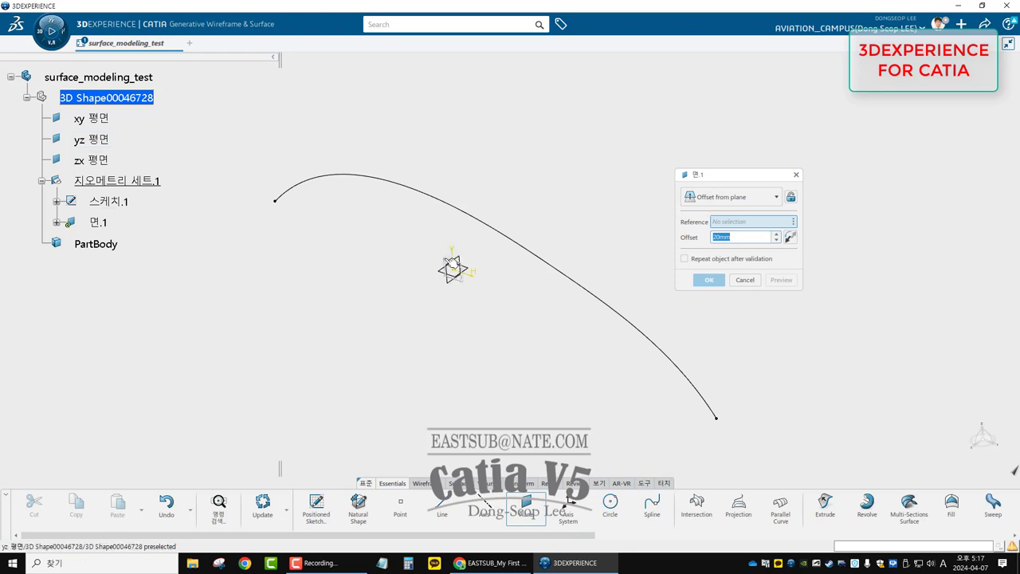
pyautogui.click(447, 269)
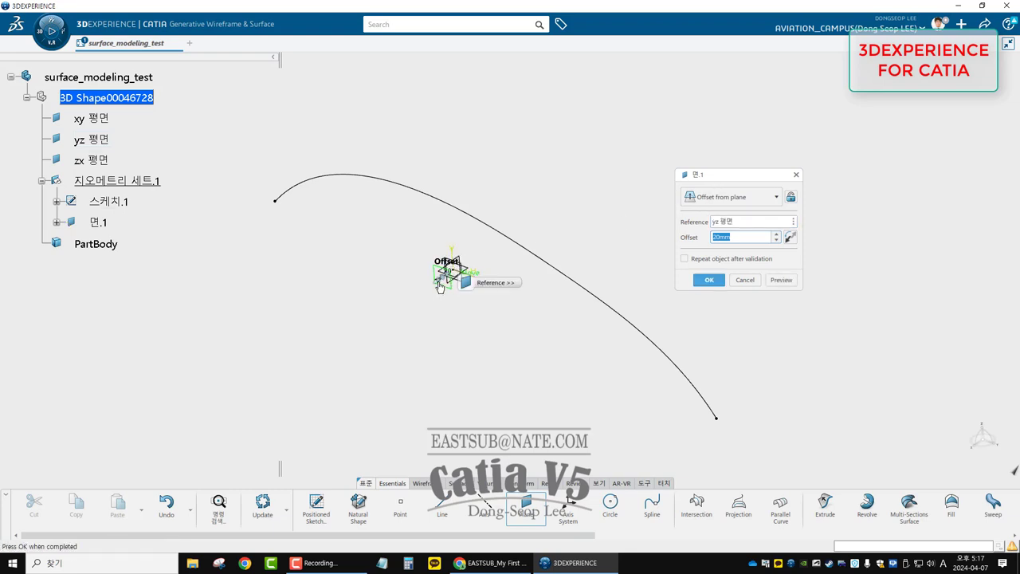
pyautogui.moveTo(448, 268); pyautogui.dragTo(606, 185)
pyautogui.moveTo(606, 185); pyautogui.dragTo(418, 288, button='middle')
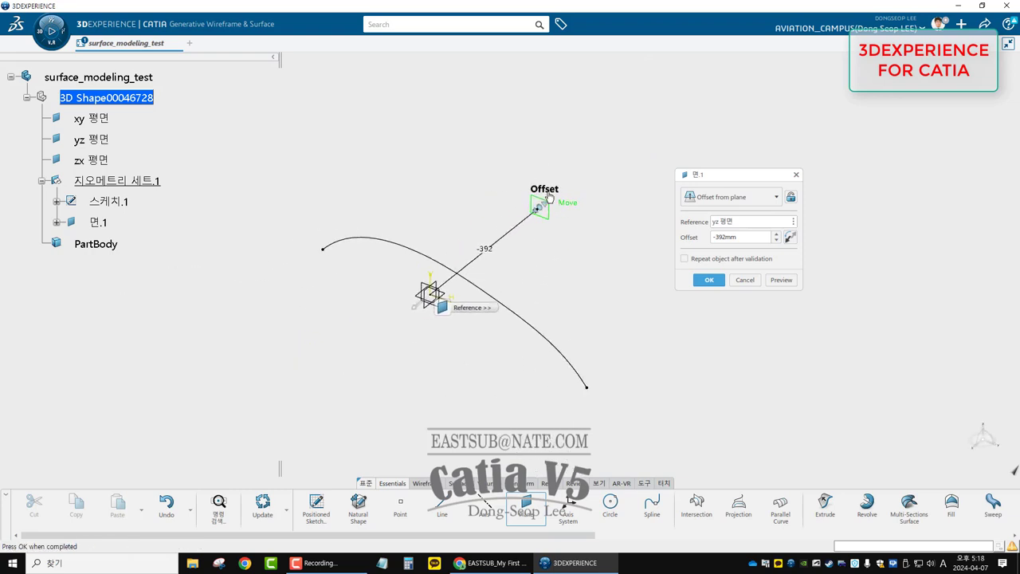
pyautogui.moveTo(539, 208); pyautogui.dragTo(646, 134)
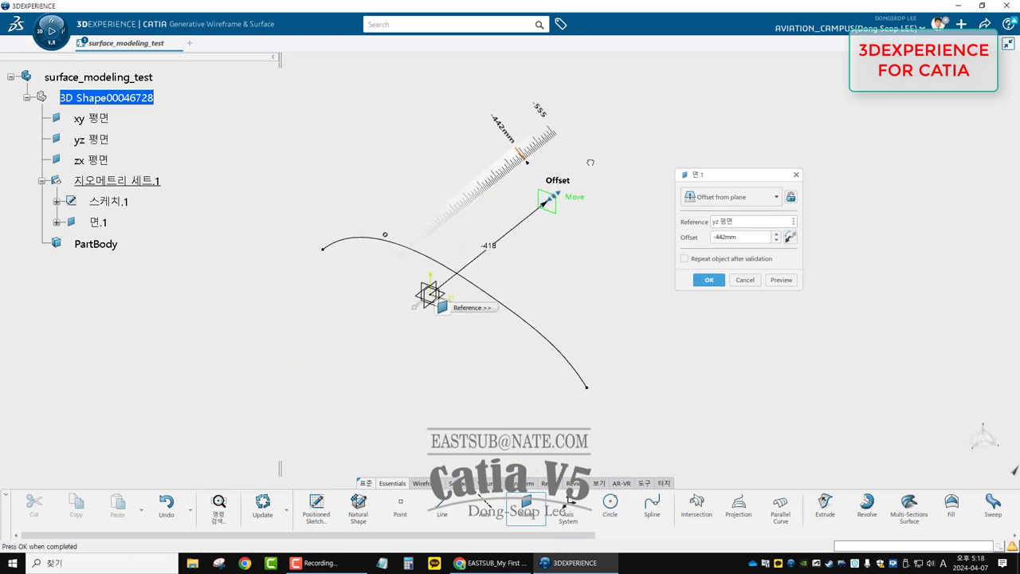
pyautogui.click(709, 280)
# Start a positioned sketch on 면.1 with the spline tool active.
pyautogui.click(648, 120)
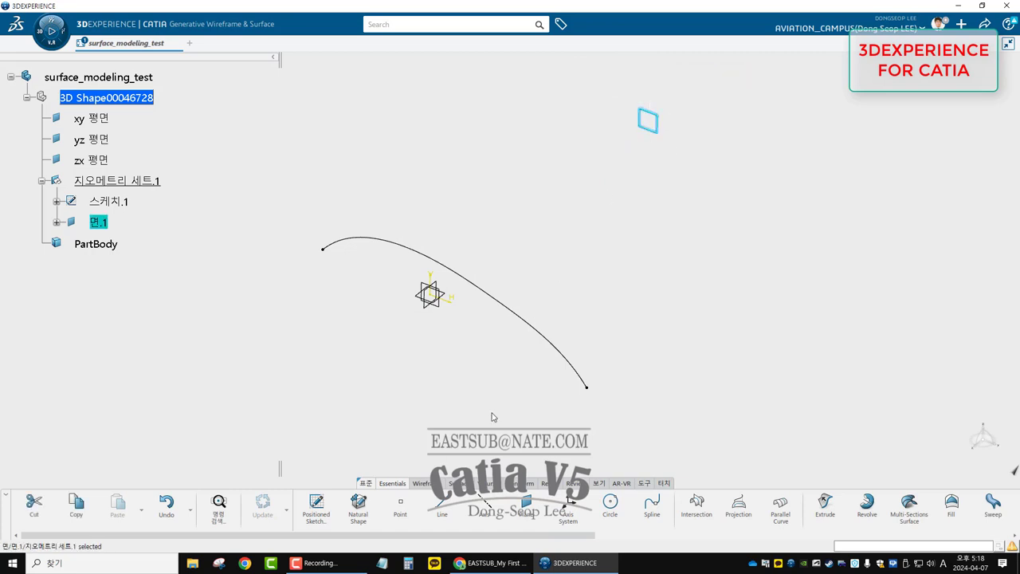
pyautogui.click(313, 506)
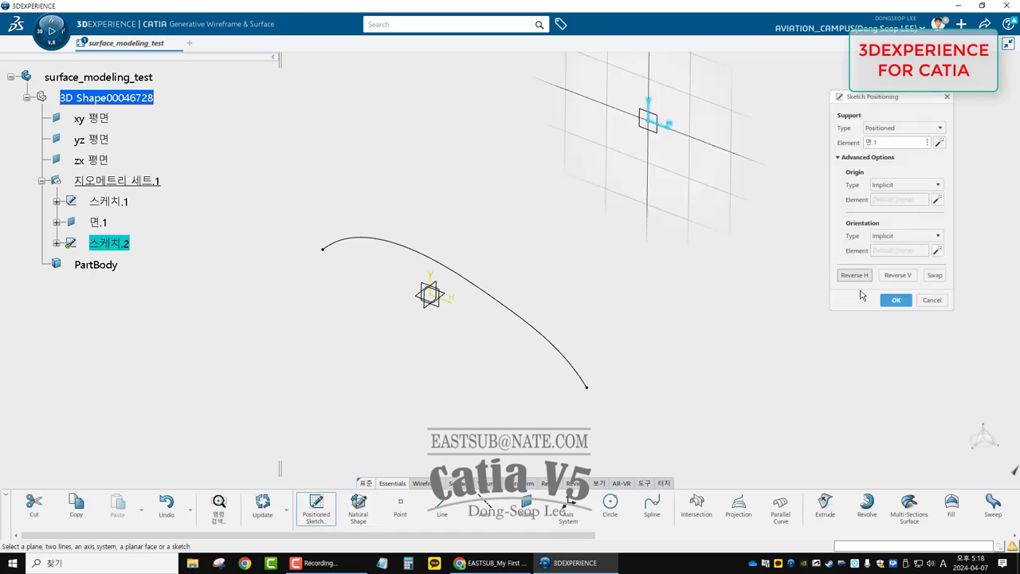
pyautogui.press('Return')
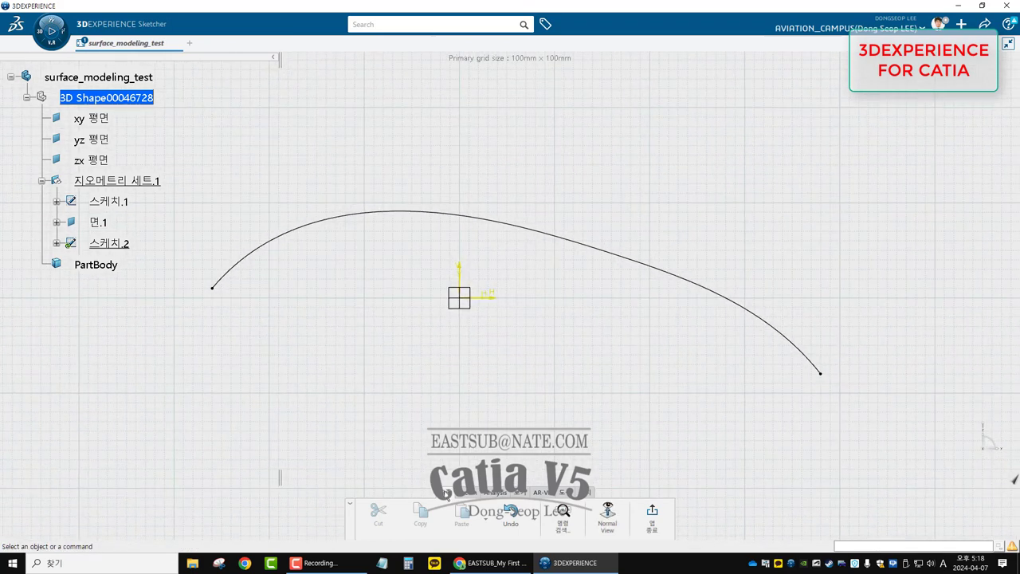
pyautogui.click(471, 494)
pyautogui.click(361, 517)
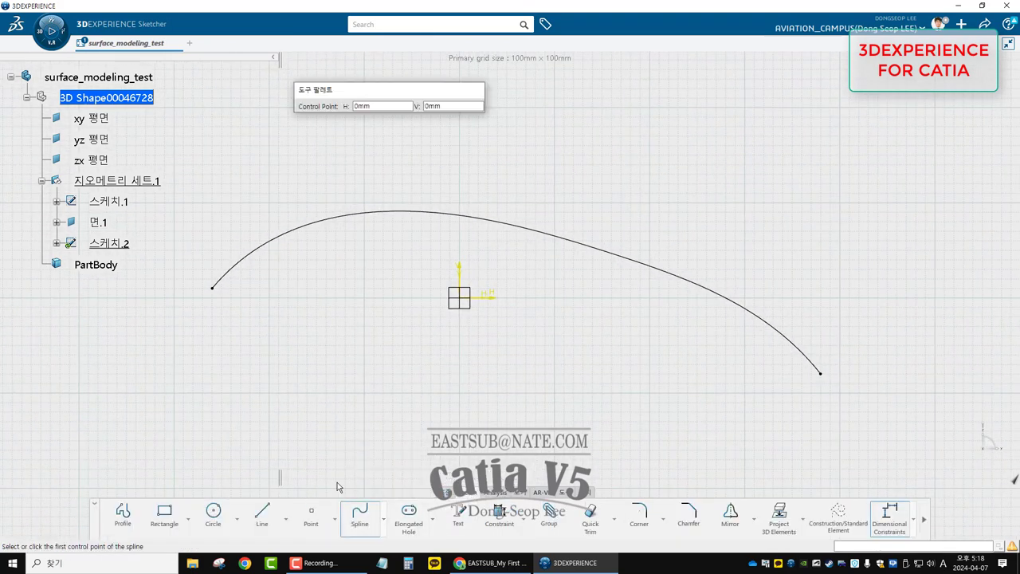
# Draw a five-point arch spline in 스케치.2 and return to the 3D workspace.
pyautogui.click(250, 287)
pyautogui.click(355, 231)
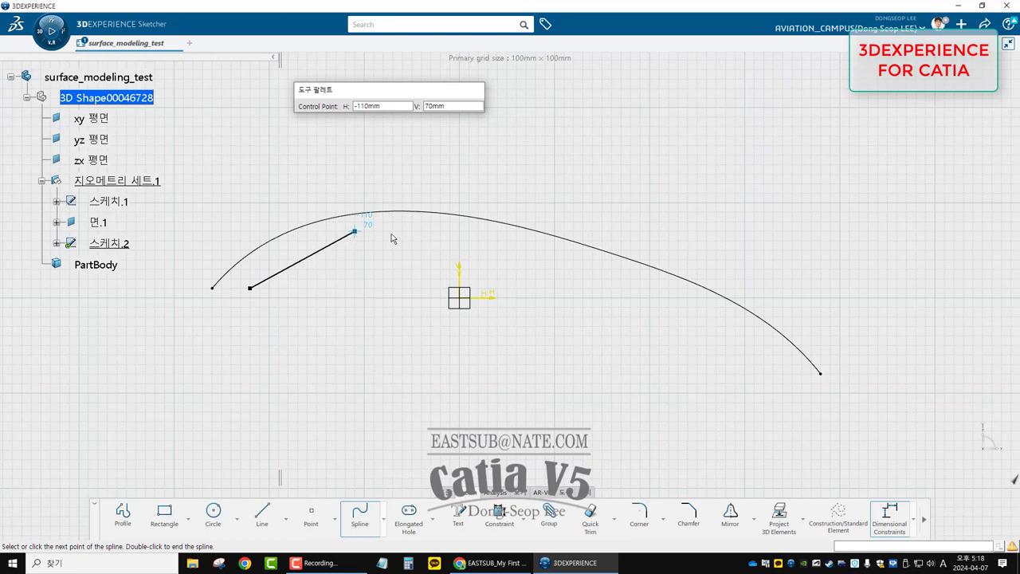
pyautogui.click(564, 250)
pyautogui.click(754, 326)
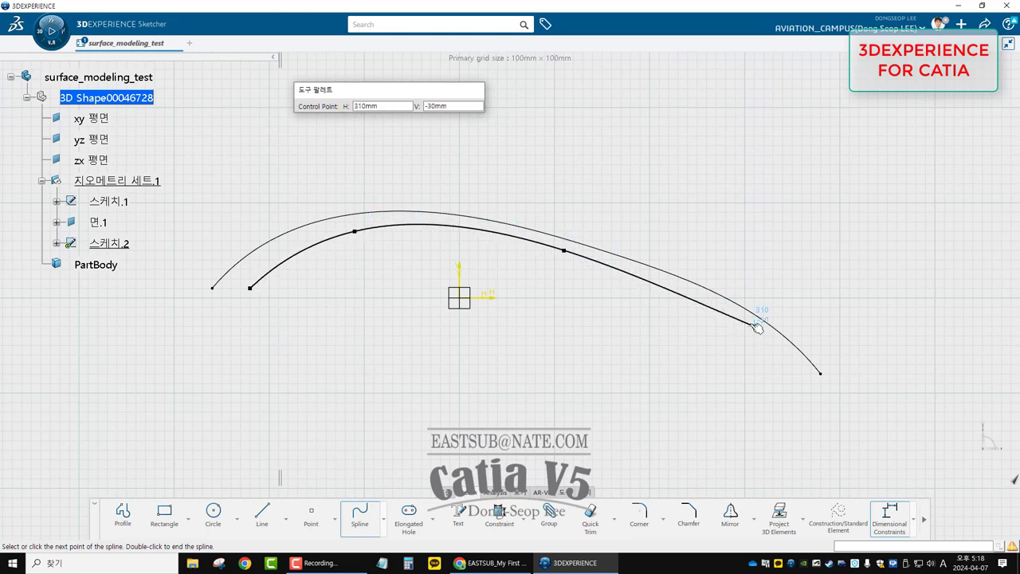
pyautogui.doubleClick(820, 384)
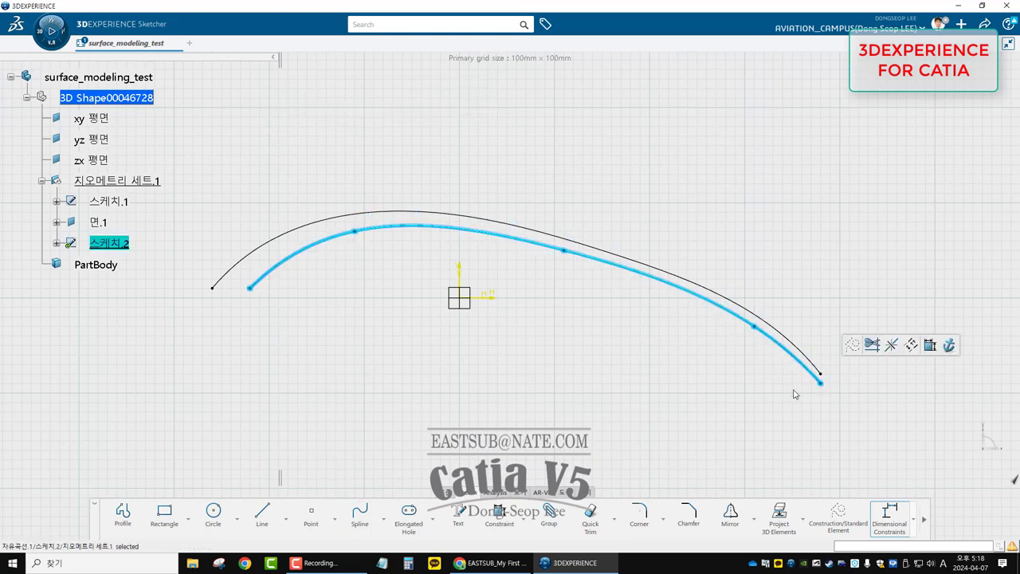
pyautogui.click(448, 496)
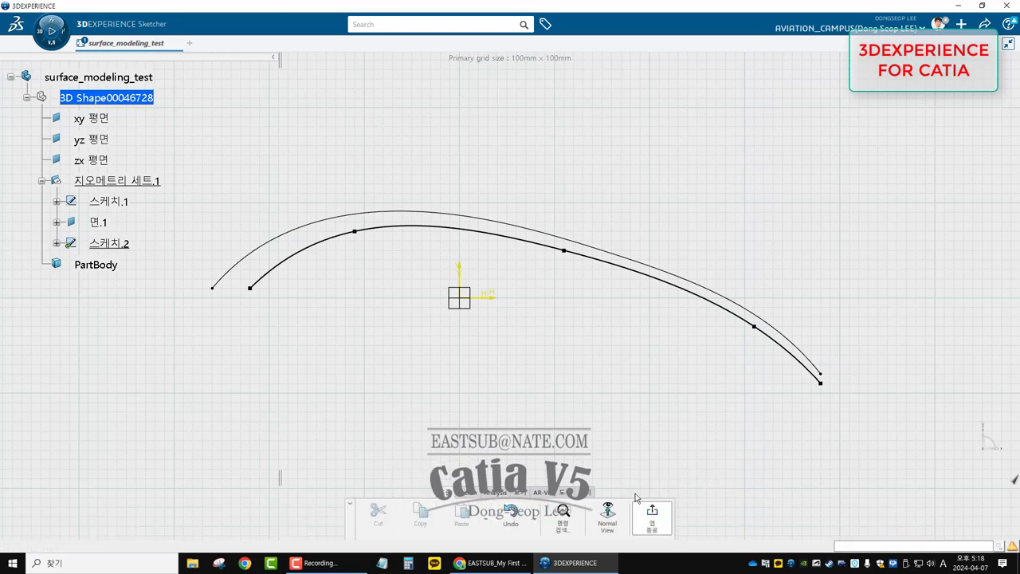
pyautogui.click(652, 514)
pyautogui.moveTo(519, 317)
pyautogui.mouseDown(button='middle')
pyautogui.moveTo(469, 195)
pyautogui.moveTo(519, 361)
pyautogui.mouseUp(button='middle')
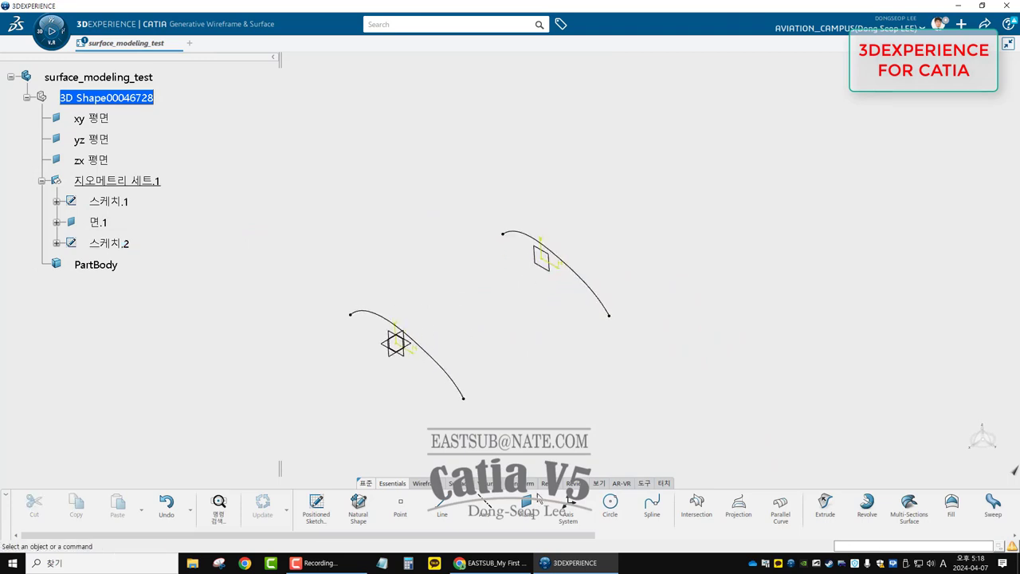
# Create plane 면.2 offset from yz, flipped to the opposite side at 779 mm.
pyautogui.click(527, 504)
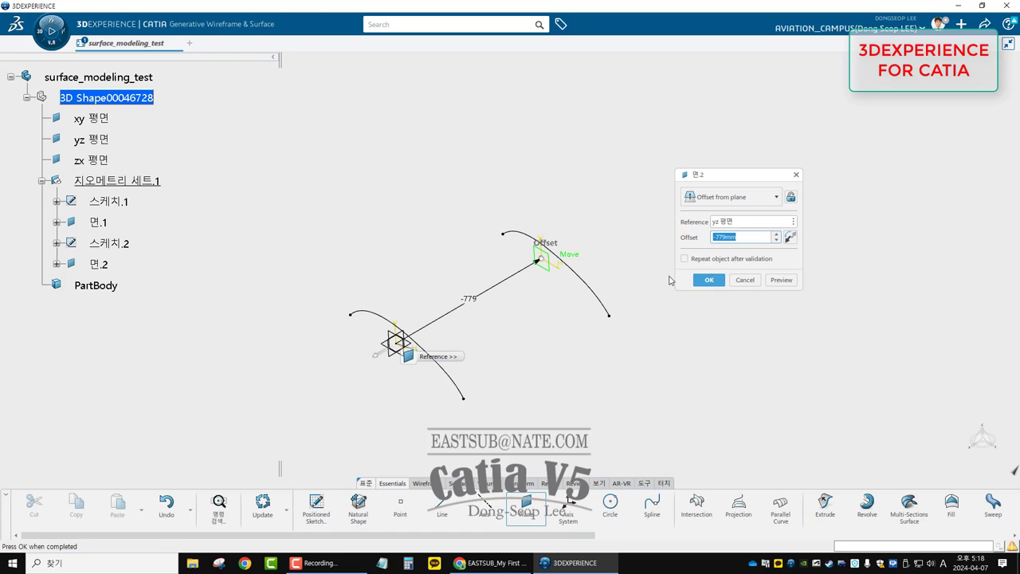
pyautogui.click(790, 237)
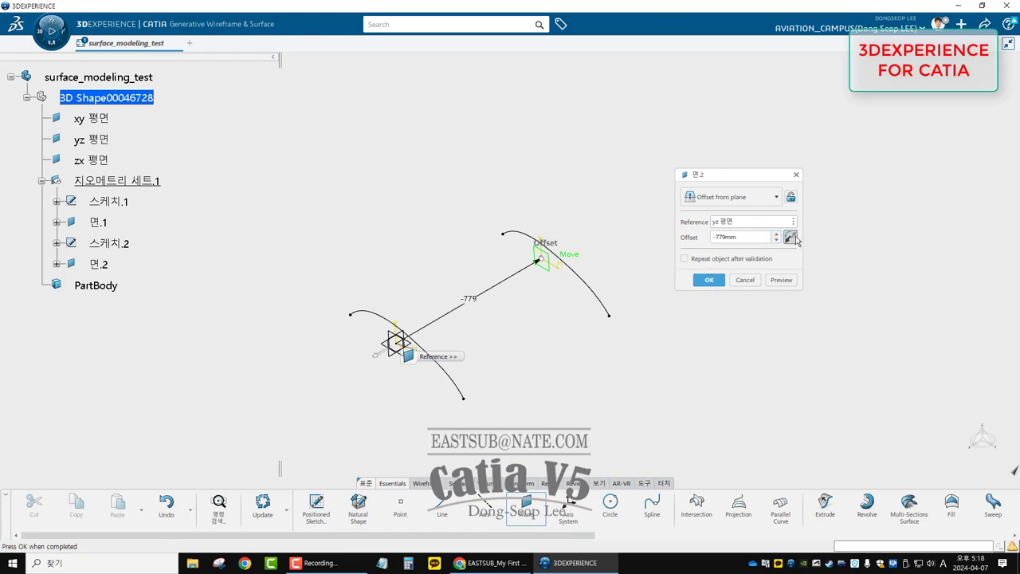
pyautogui.click(710, 279)
# Start a positioned sketch on 면.2 with the spline tool active.
pyautogui.click(249, 420)
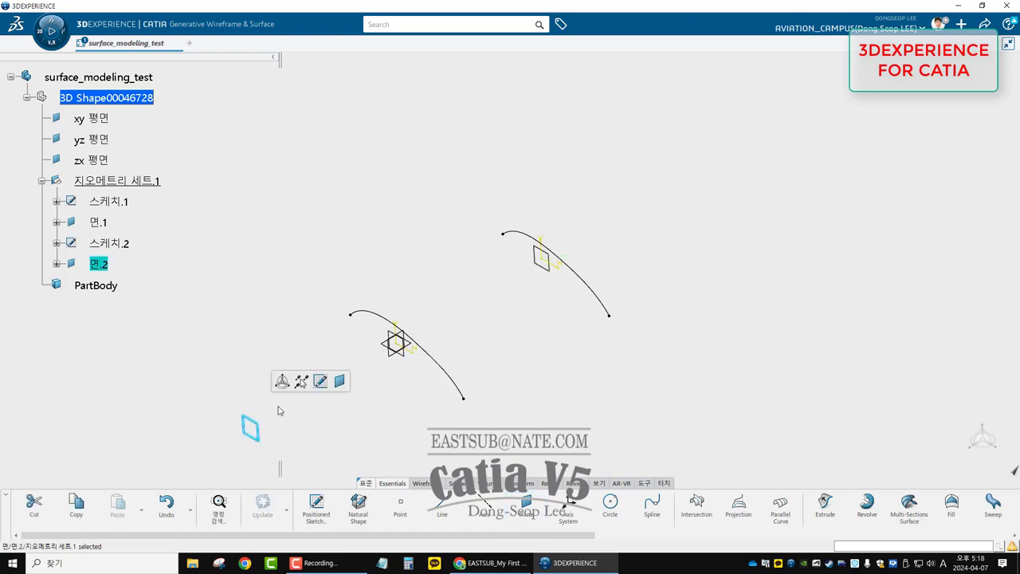
pyautogui.click(307, 515)
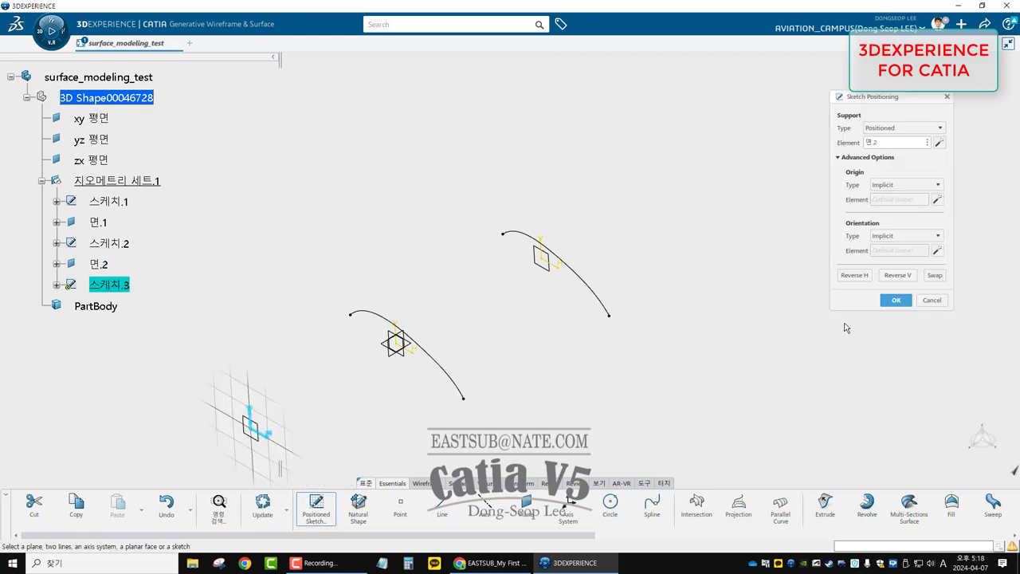
pyautogui.press('Return')
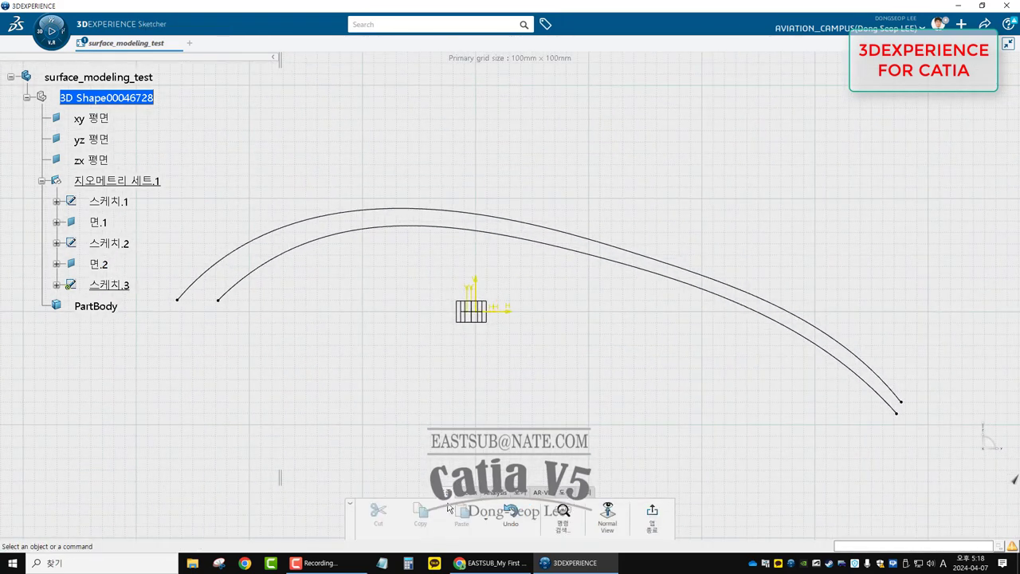
pyautogui.click(359, 514)
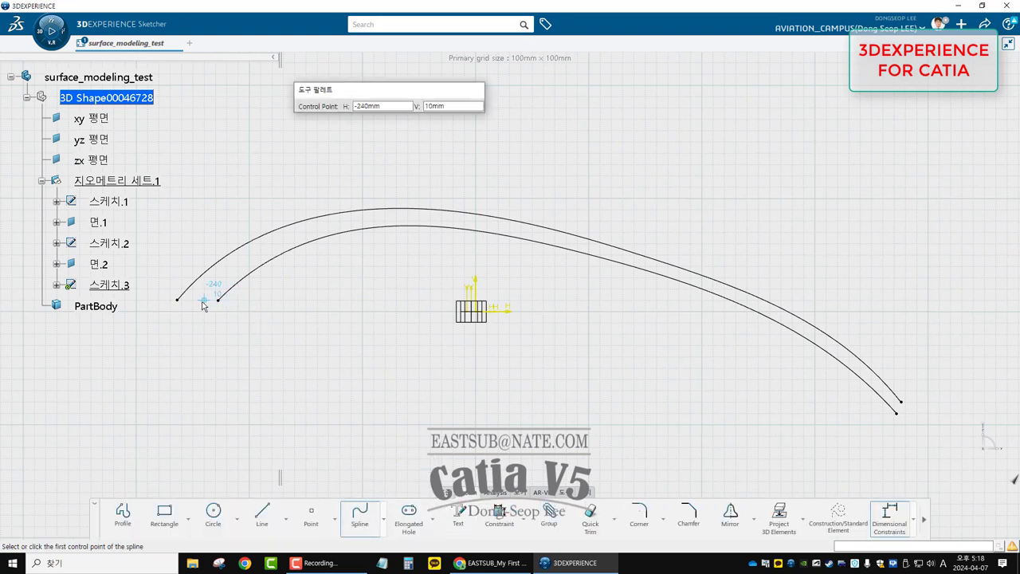
# Draw a five-point arch spline in 스케치.3 starting near (-240, 10), then exit the sketch.
pyautogui.click(260, 322)
pyautogui.click(442, 255)
pyautogui.click(678, 289)
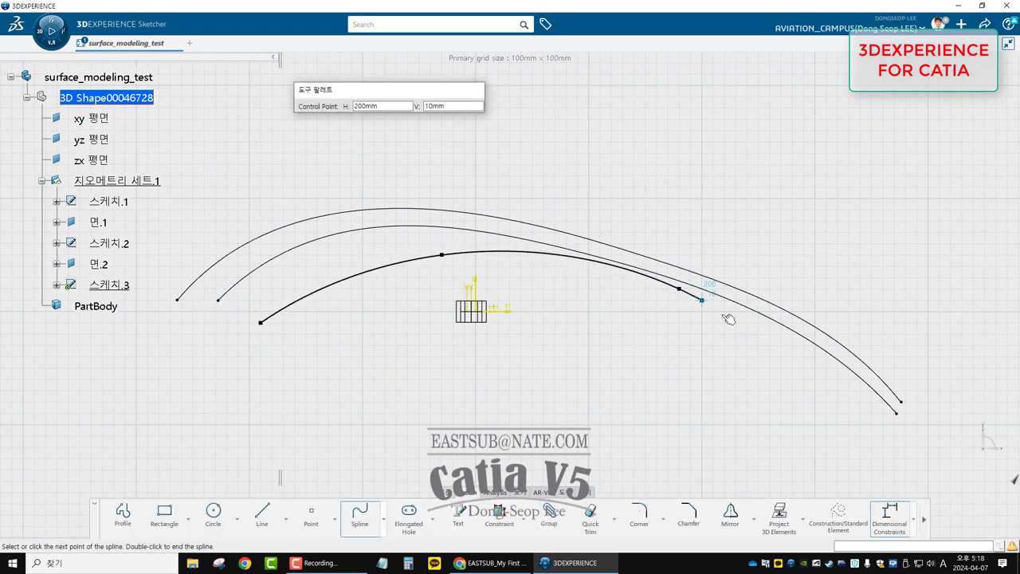
pyautogui.click(838, 401)
pyautogui.doubleClick(883, 425)
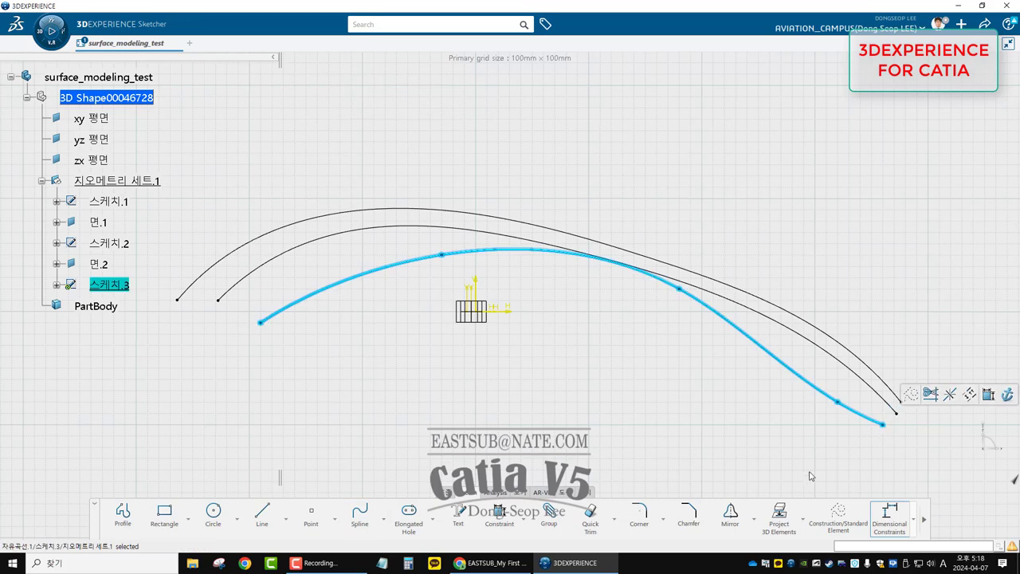
pyautogui.click(450, 496)
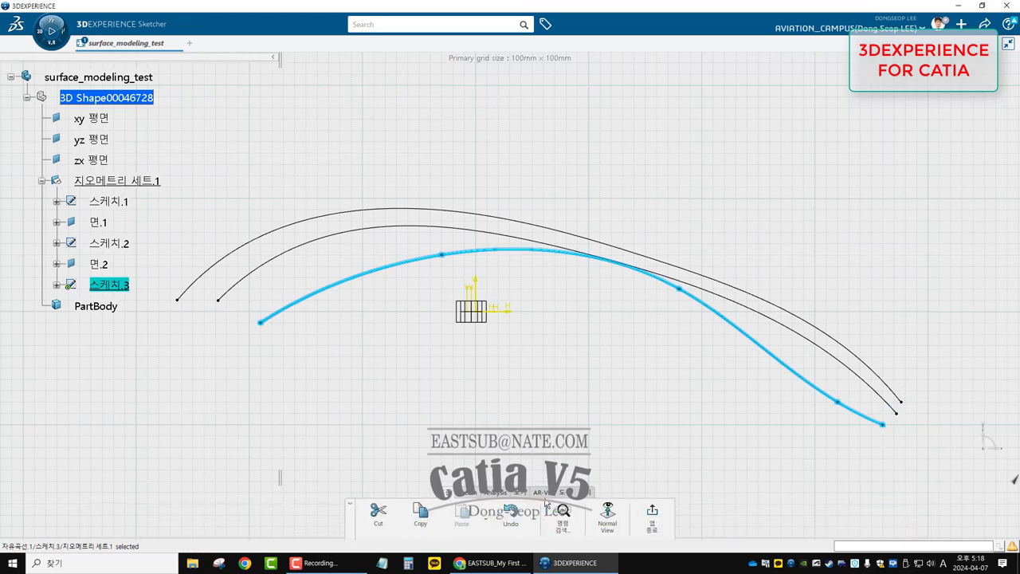
pyautogui.click(663, 515)
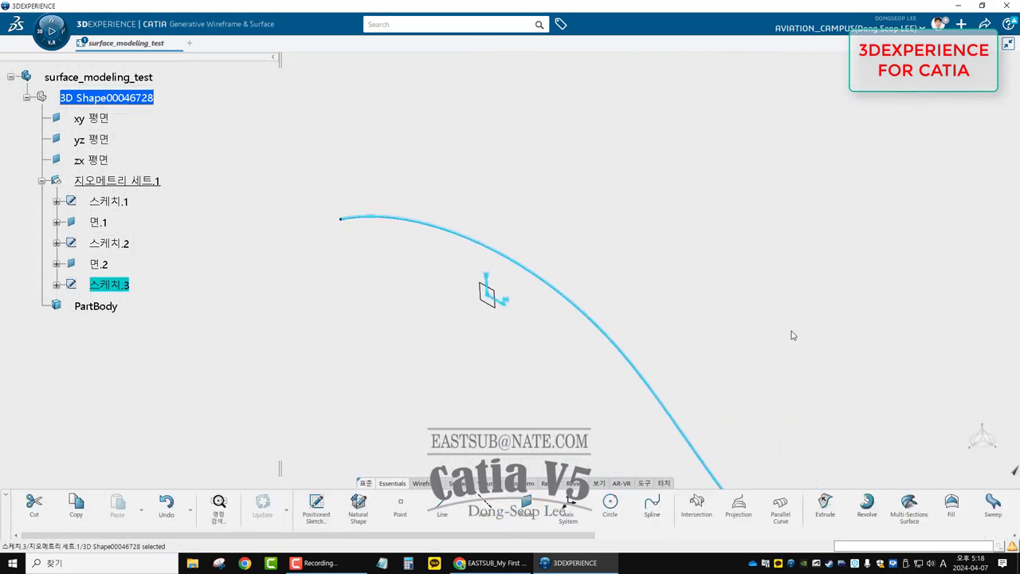
# Show the three section curves together and start a Multi-Sections Surface.
pyautogui.click(672, 369)
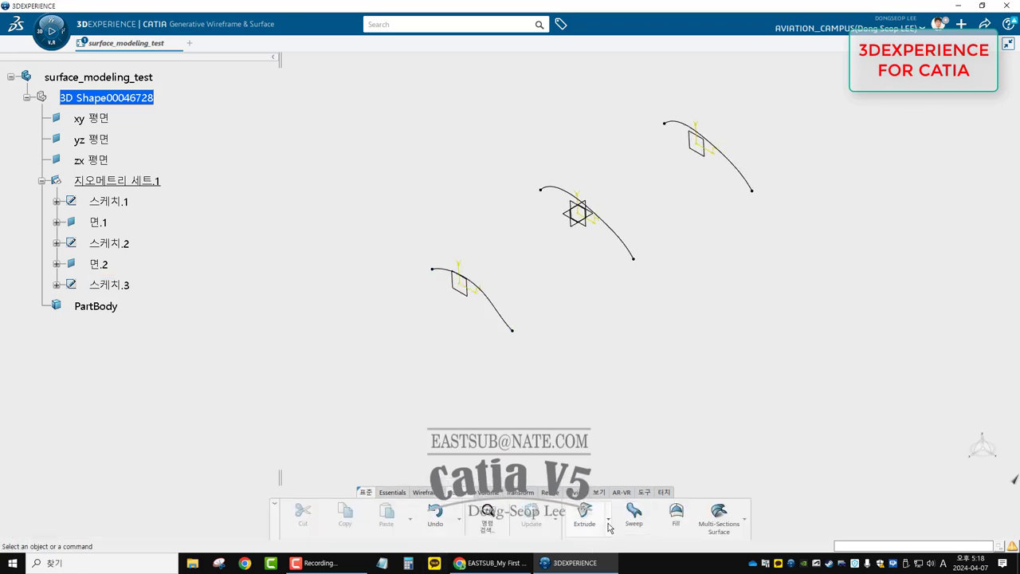
pyautogui.click(608, 522)
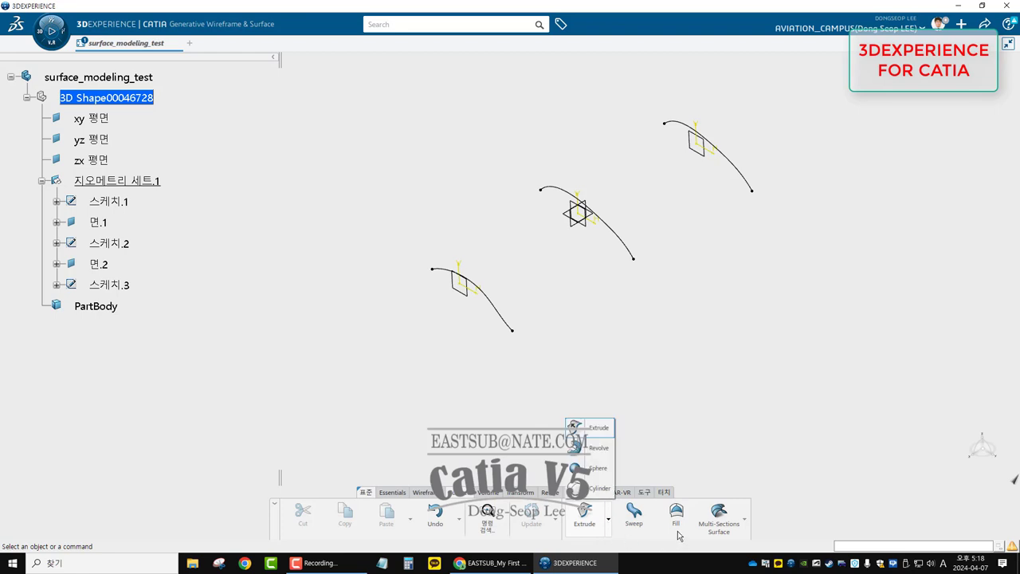
pyautogui.click(744, 520)
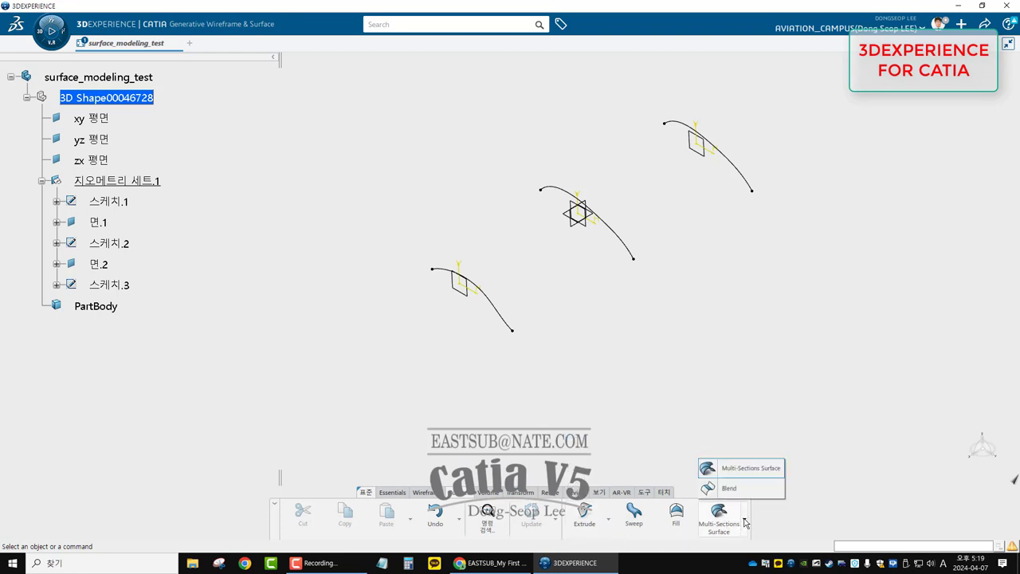
pyautogui.click(748, 468)
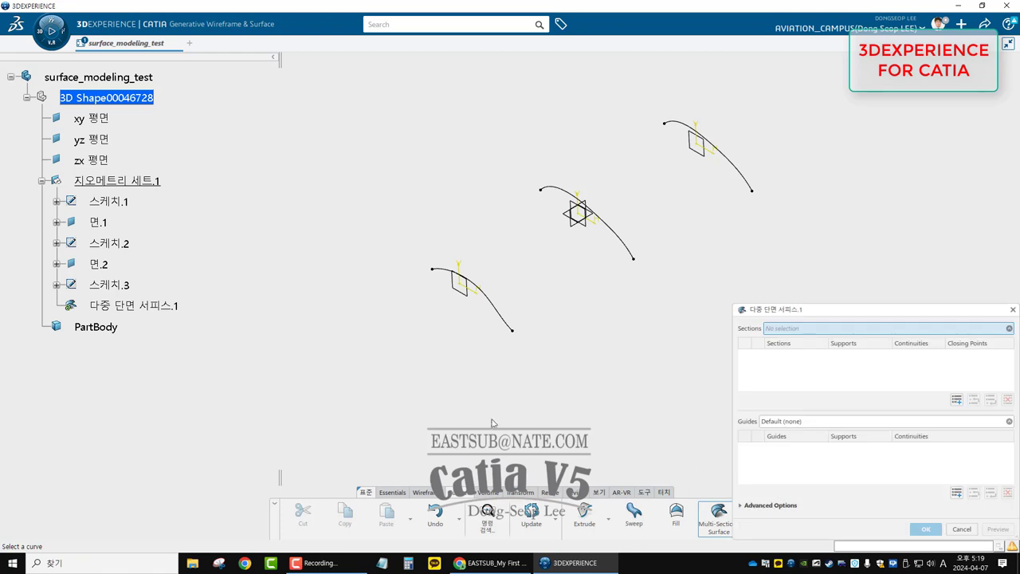
# Loft through 스케치.3, 스케치.1 and 스케치.2, flipping the first section's direction, then preview and confirm.
pyautogui.moveTo(555, 363); pyautogui.dragTo(473, 358, button='middle')
pyautogui.moveTo(826, 321); pyautogui.dragTo(743, 208)
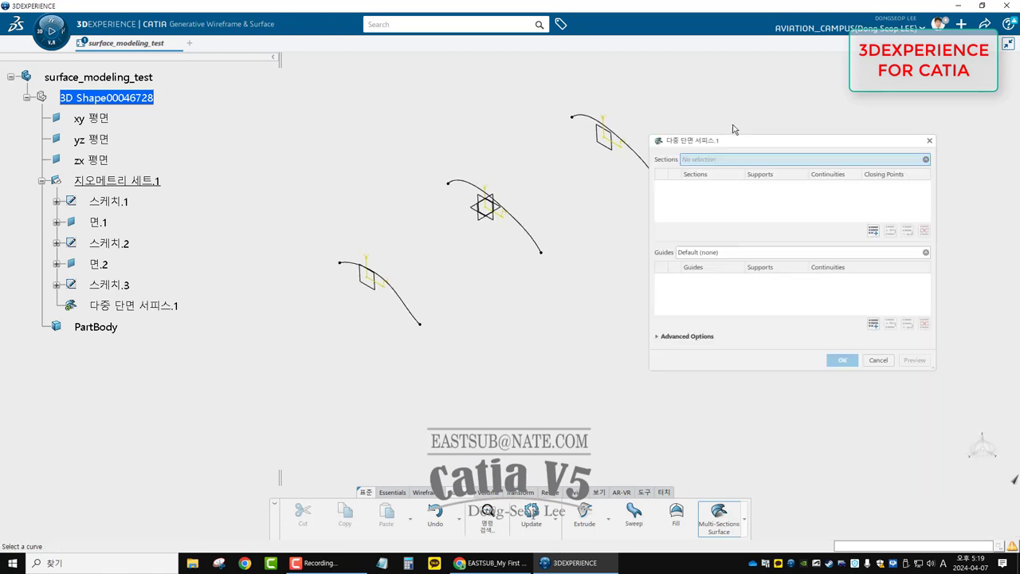
pyautogui.click(429, 304)
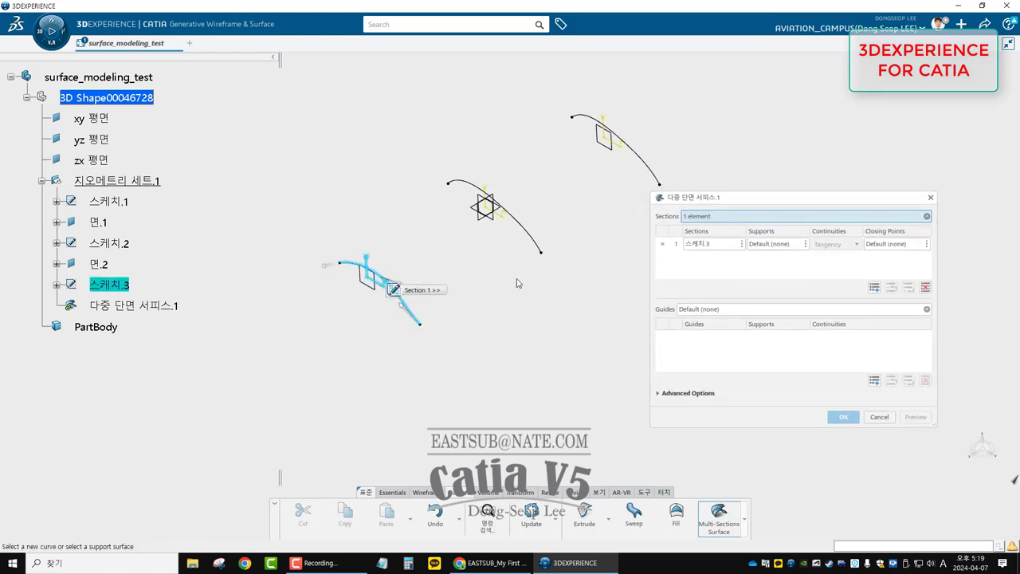
pyautogui.click(522, 226)
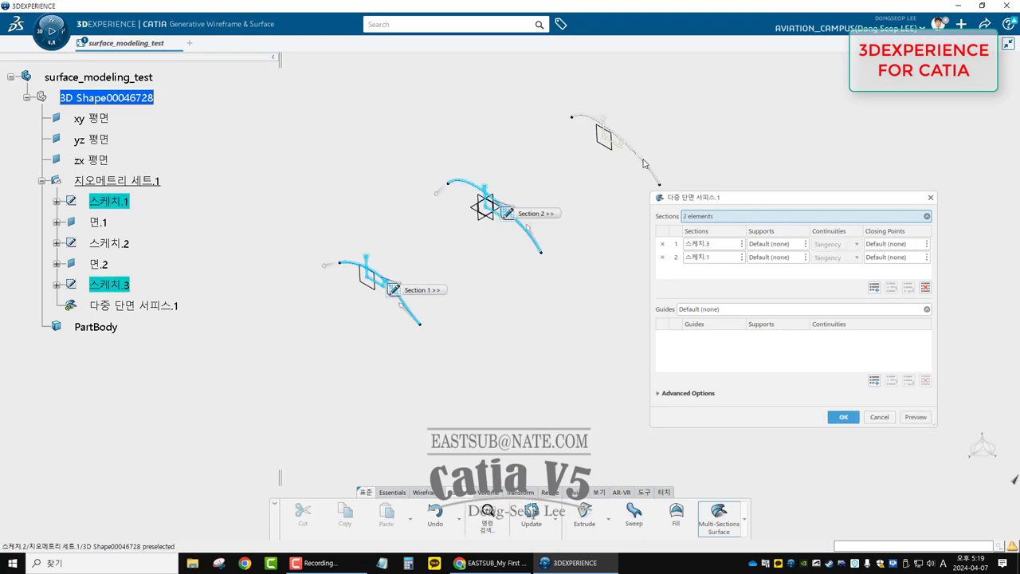
pyautogui.click(646, 162)
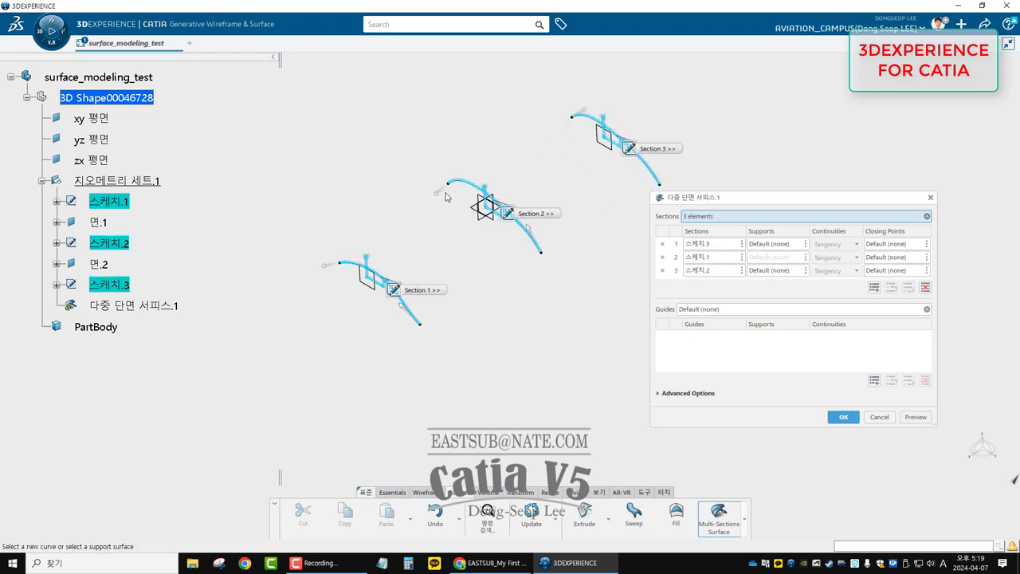
pyautogui.click(333, 275)
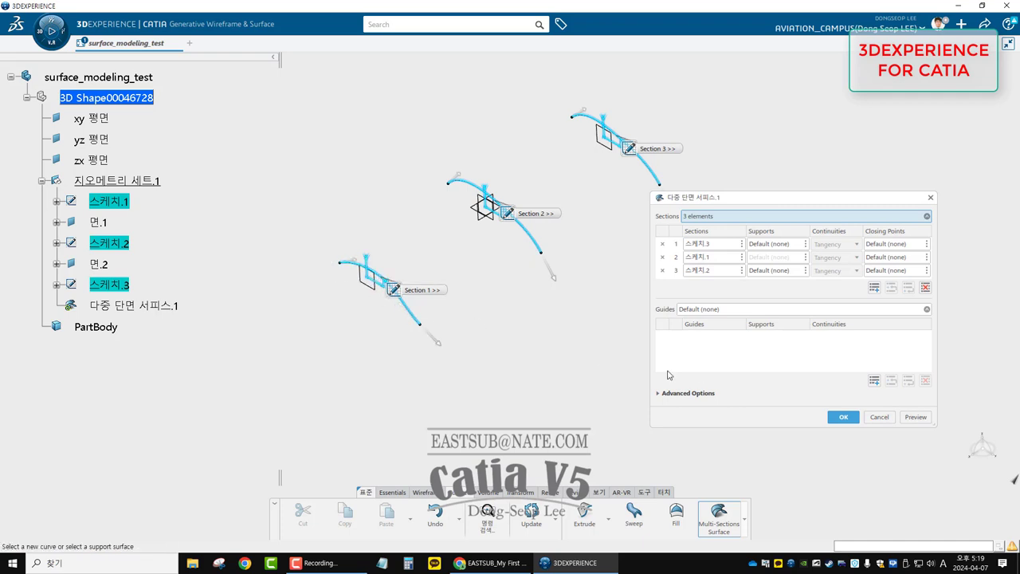
pyautogui.click(916, 416)
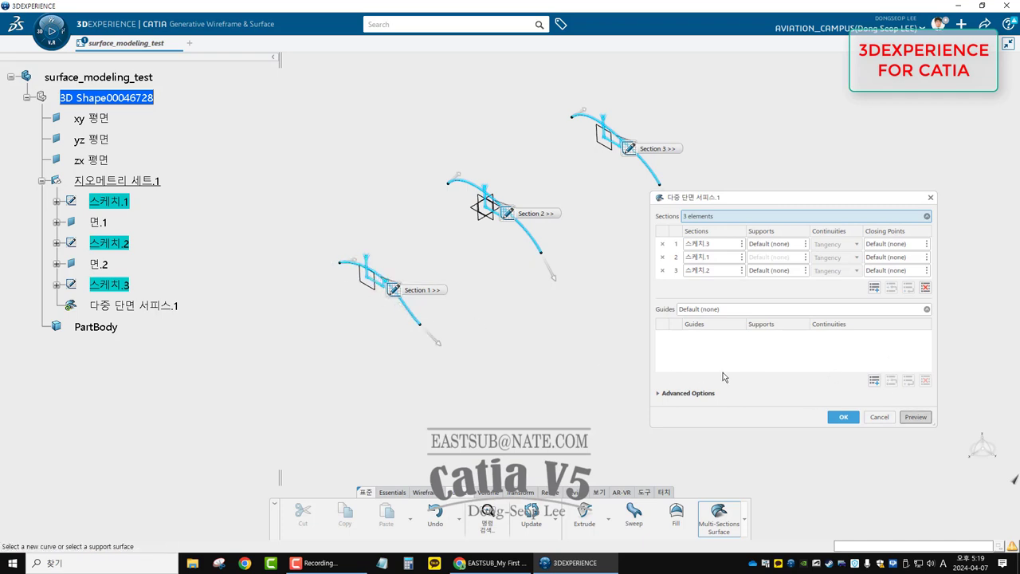
pyautogui.click(842, 420)
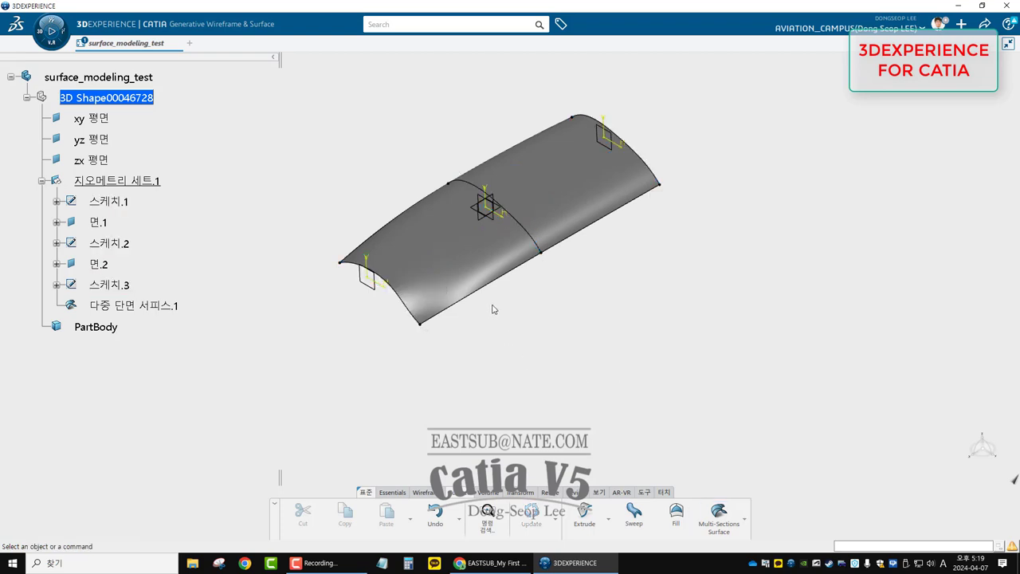
# Inspect the lofted surface, browse the Tools, AR-VR, Refine, Volume and Wireframe tabs, then choose Essentials.
pyautogui.moveTo(494, 310)
pyautogui.mouseDown(button='middle')
pyautogui.moveTo(456, 292)
pyautogui.moveTo(496, 287)
pyautogui.moveTo(490, 332)
pyautogui.moveTo(523, 303)
pyautogui.moveTo(513, 343)
pyautogui.moveTo(510, 276)
pyautogui.moveTo(494, 335)
pyautogui.moveTo(502, 457)
pyautogui.mouseUp(button='middle')
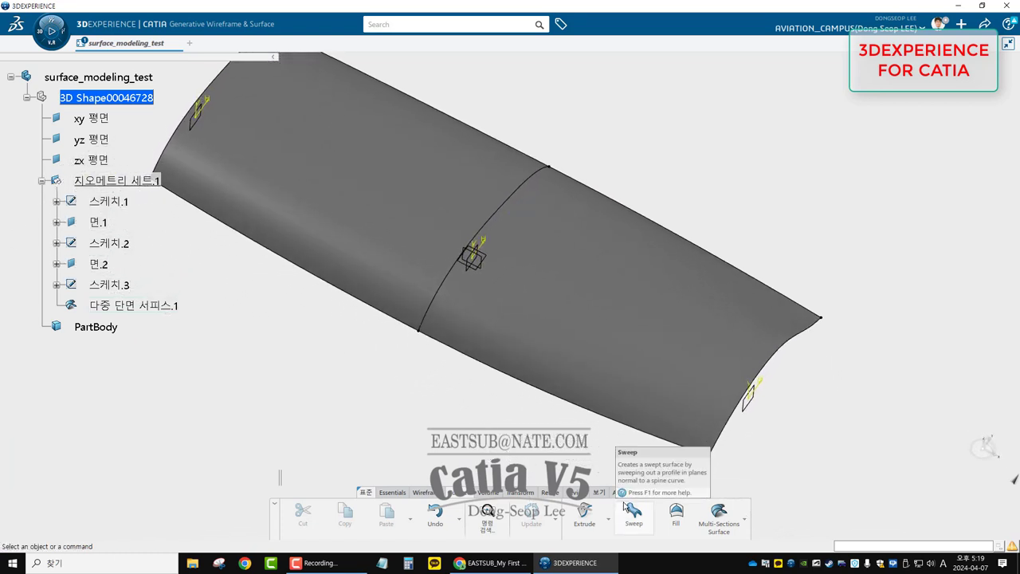
pyautogui.click(643, 492)
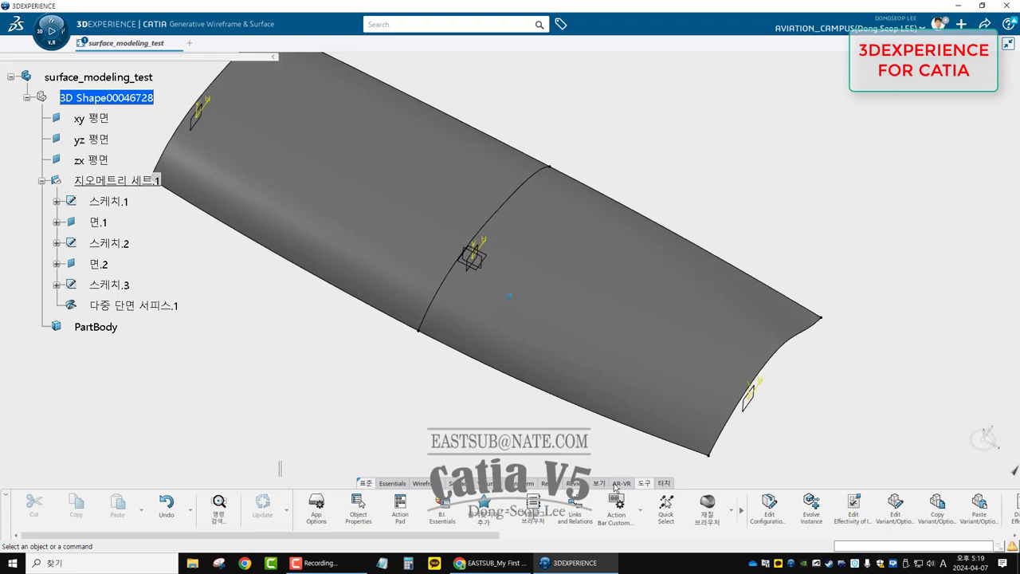
pyautogui.click(615, 484)
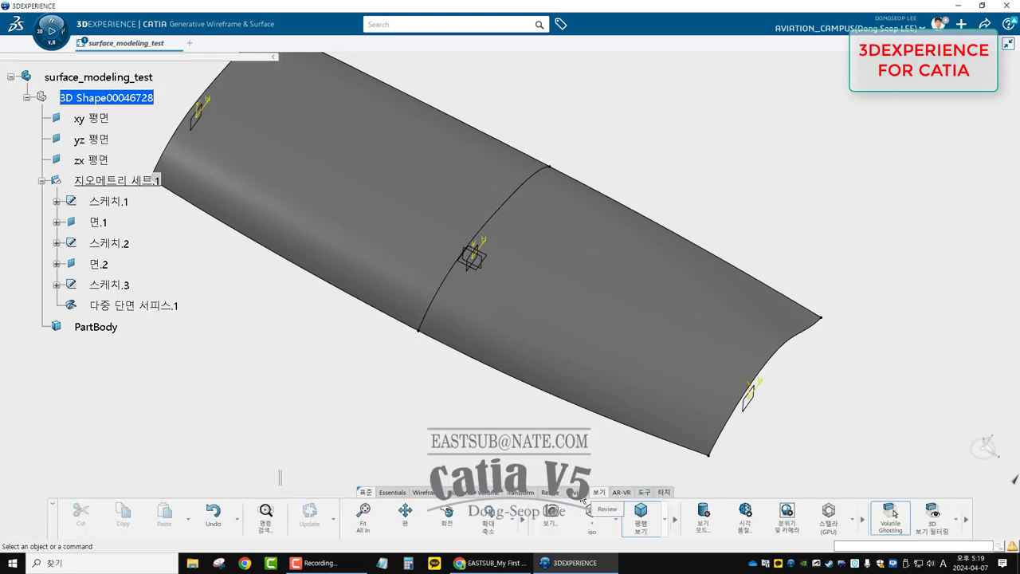
pyautogui.click(582, 492)
pyautogui.click(547, 492)
pyautogui.click(520, 492)
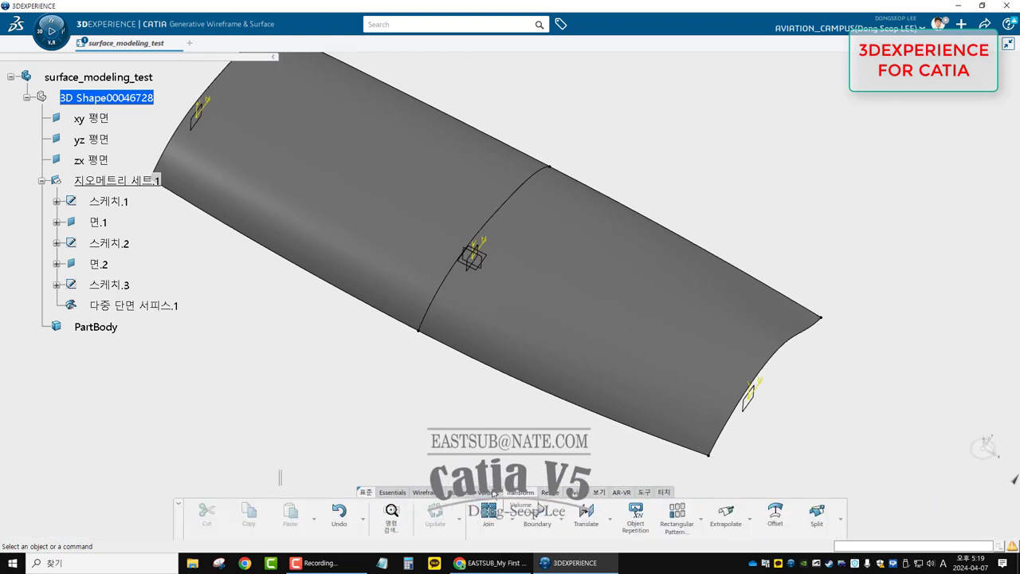
pyautogui.click(488, 492)
pyautogui.click(462, 492)
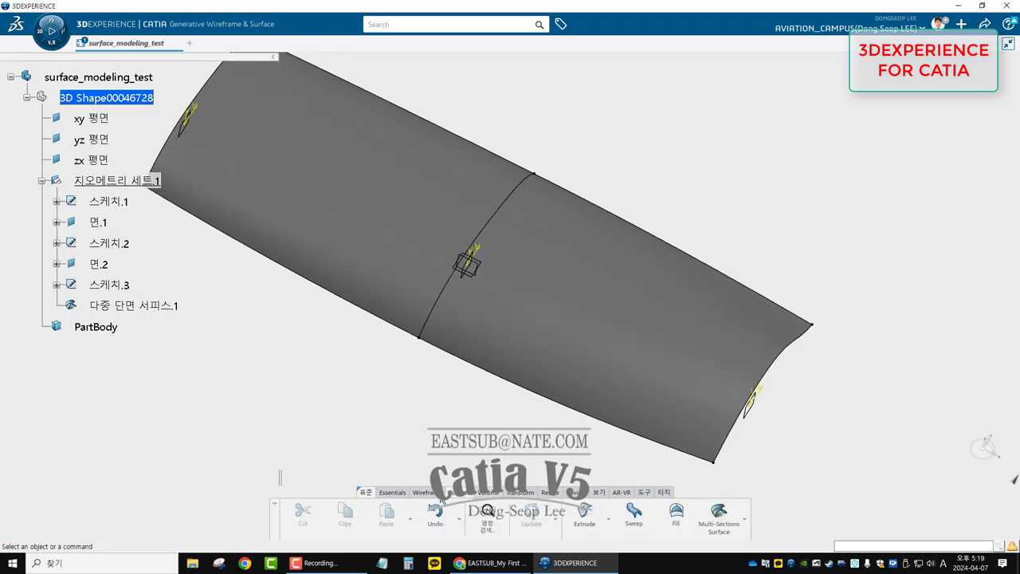
pyautogui.click(425, 492)
pyautogui.click(400, 493)
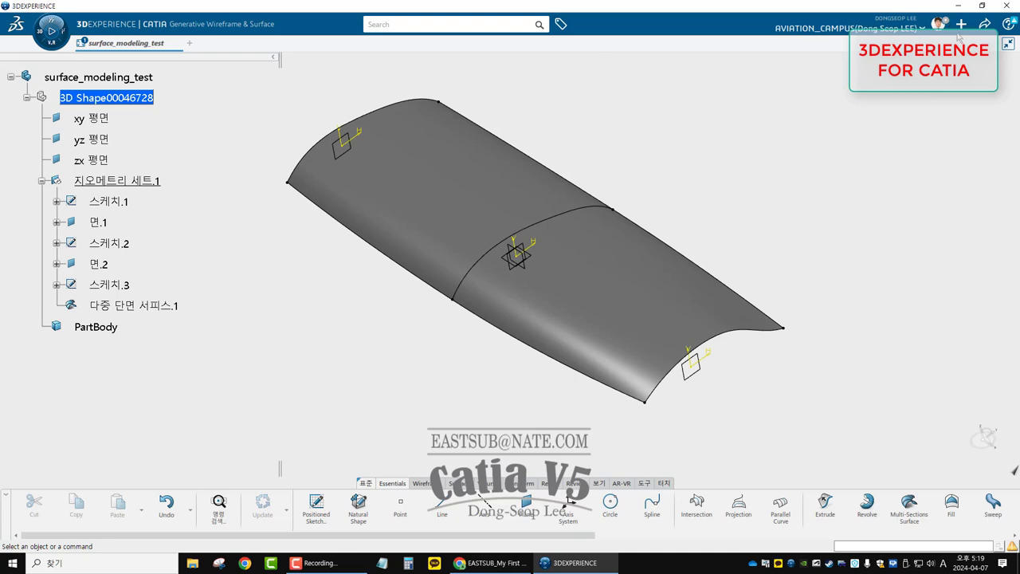
# Save surface_modeling_test as revision A.1 and move to the new 2024_04_07_-001 part.
pyautogui.click(985, 24)
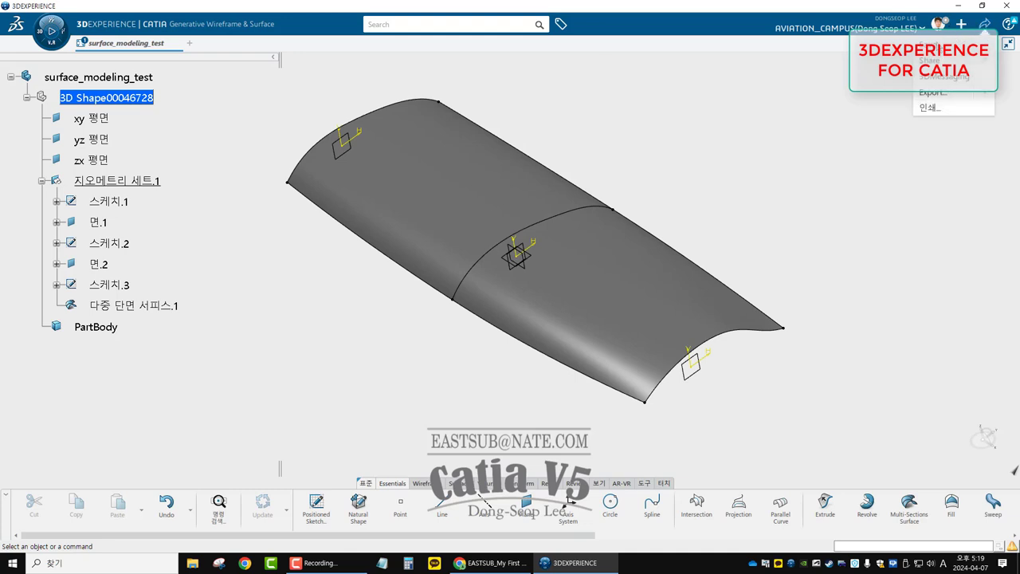
pyautogui.click(929, 44)
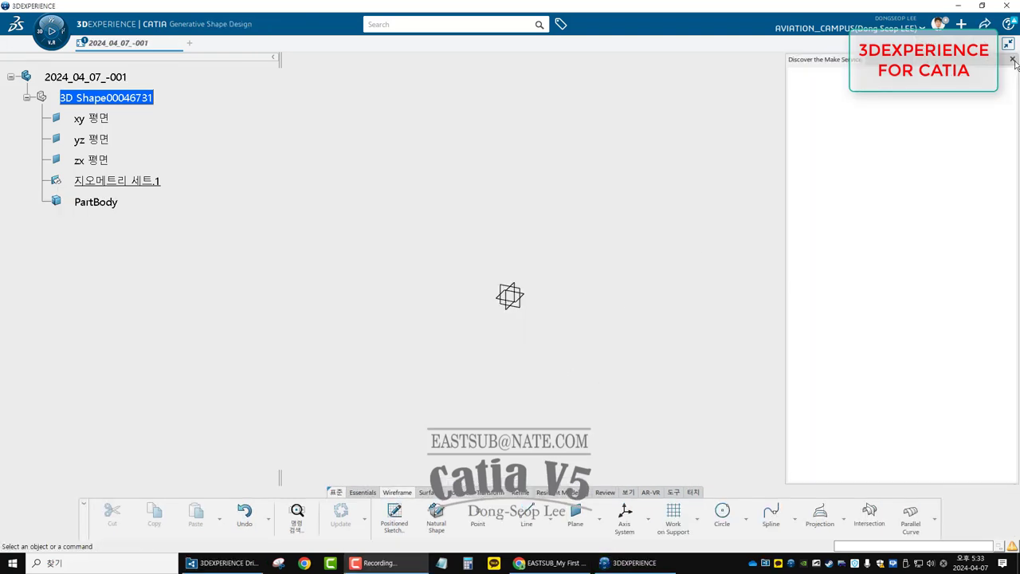
pyautogui.click(1013, 60)
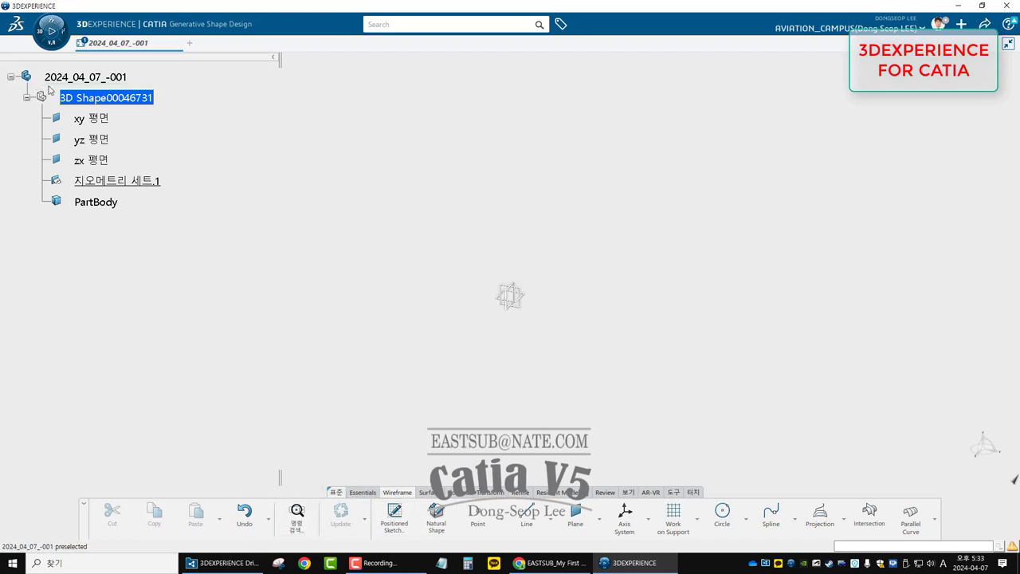
pyautogui.click(94, 100)
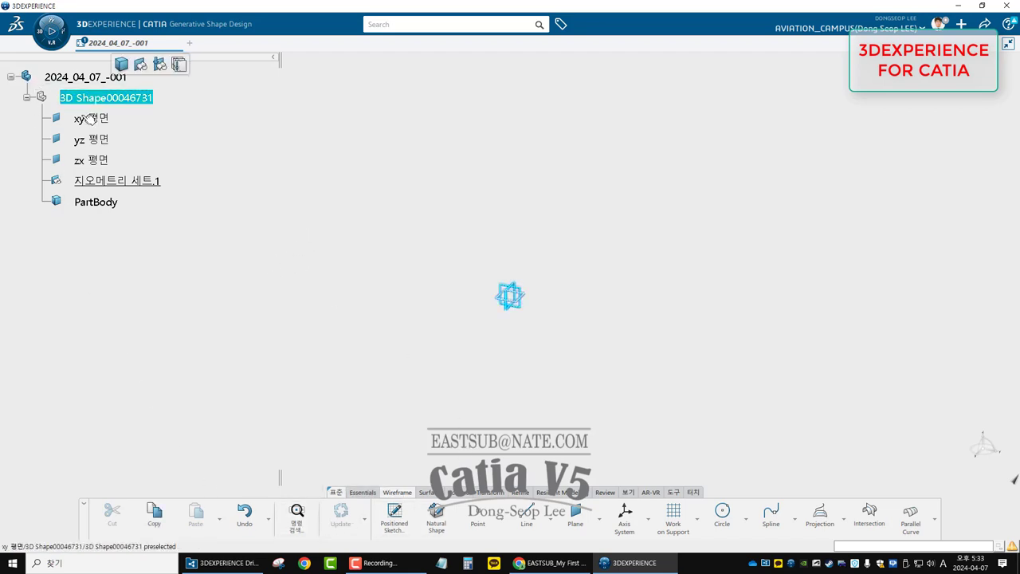
# Try editing the root product from its context menu, then dismiss the options.
pyautogui.rightClick(84, 80)
pyautogui.moveTo(130, 261)
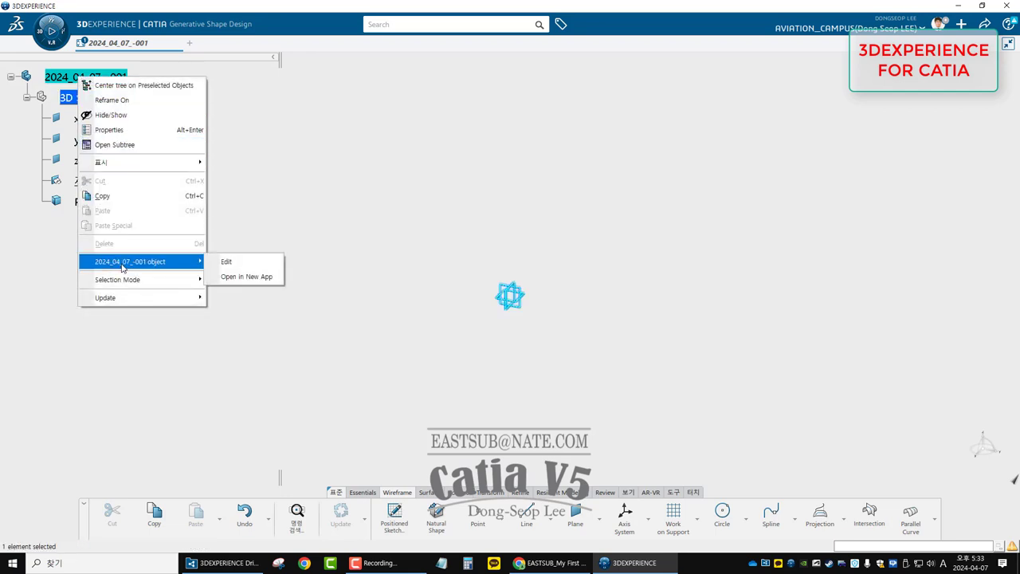
pyautogui.click(230, 262)
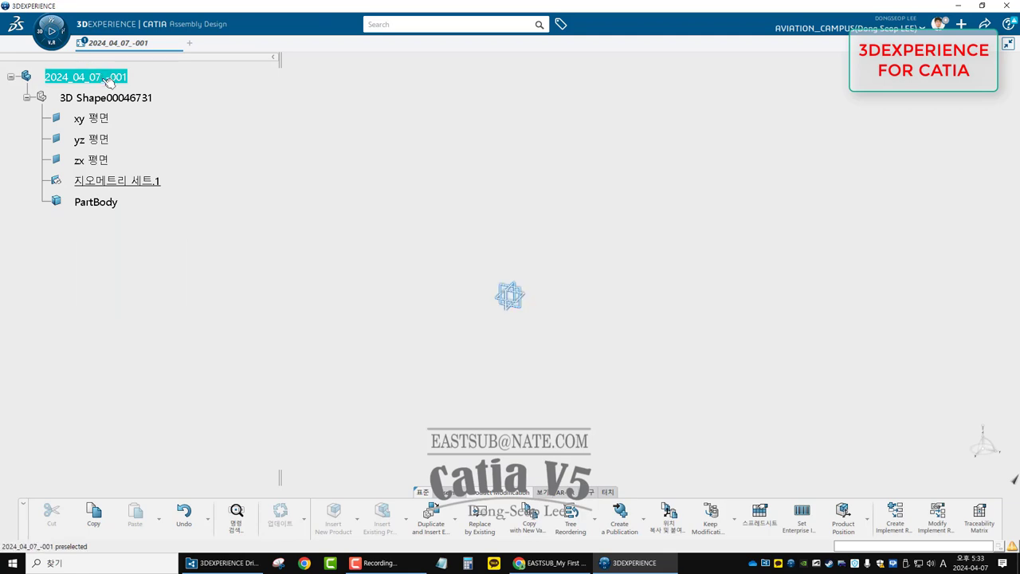
pyautogui.rightClick(104, 80)
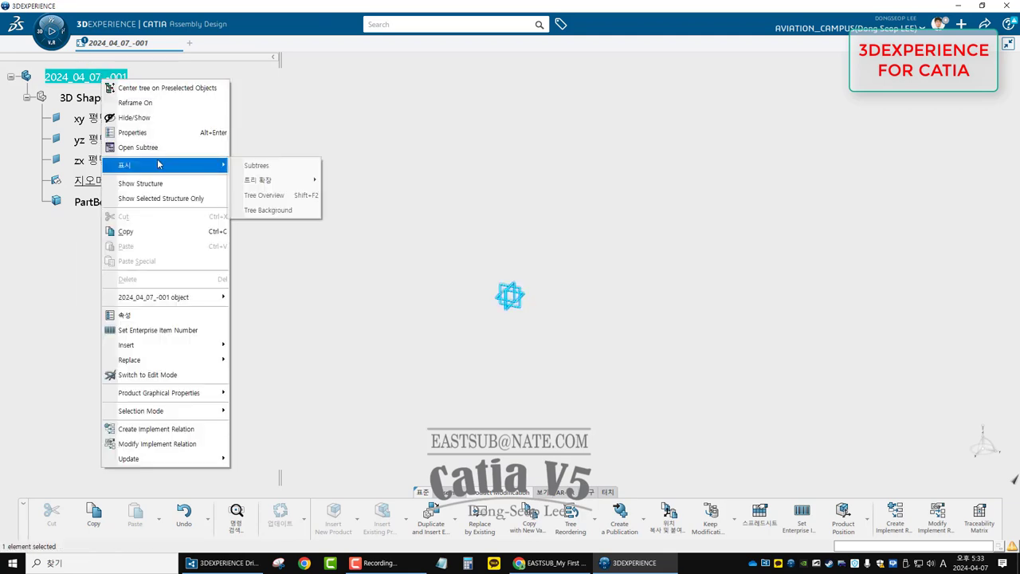
pyautogui.moveTo(153, 297)
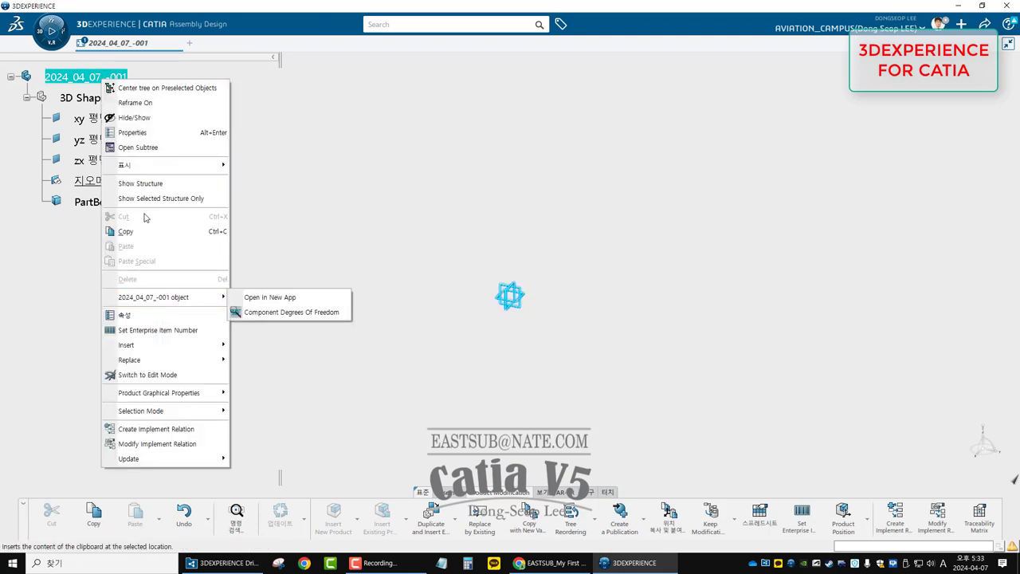
pyautogui.press('Escape')
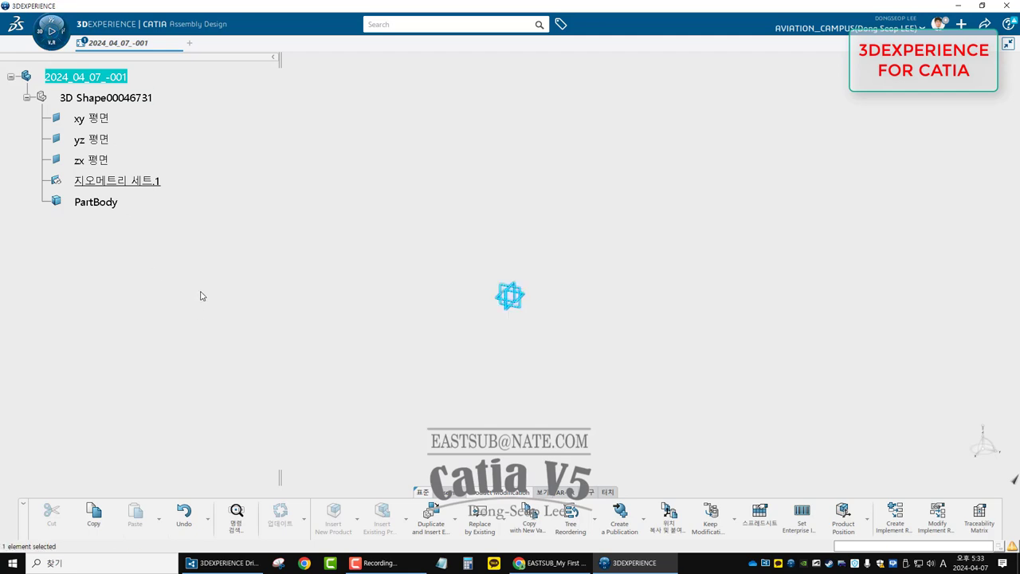
# Launch Part Design from the app list and edit 3D Shape00046731 in it.
pyautogui.click(62, 33)
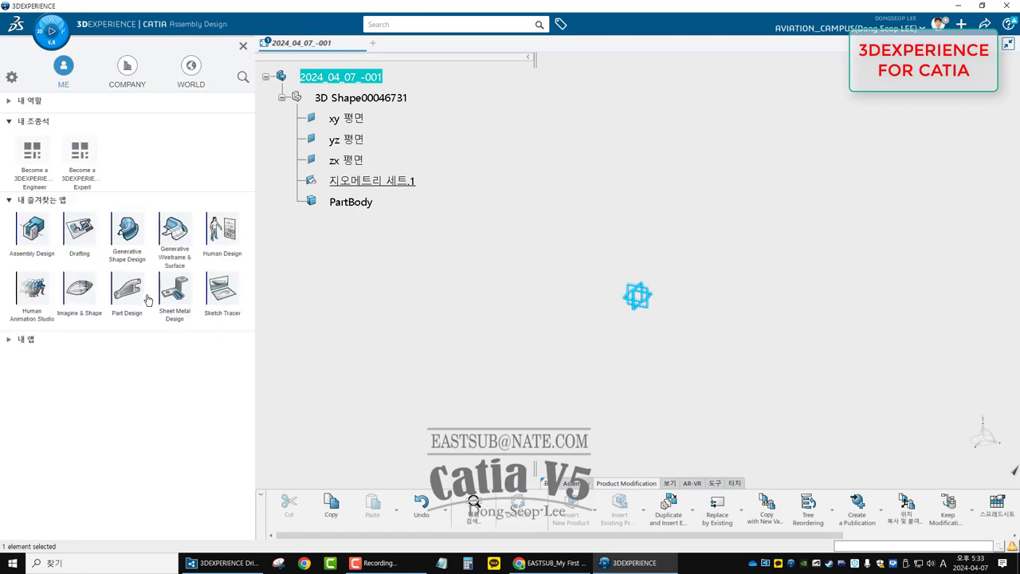
pyautogui.click(242, 80)
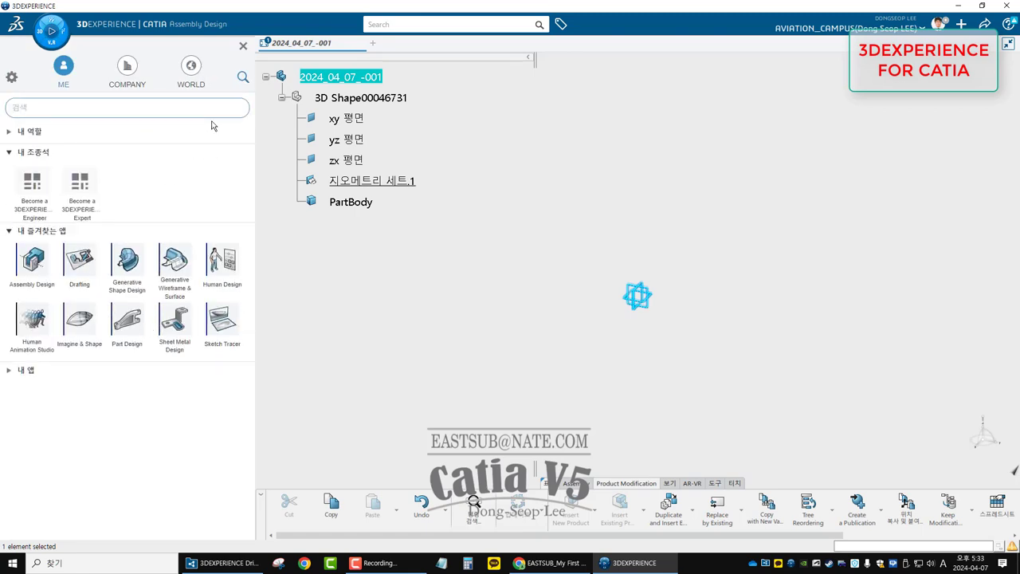
pyautogui.write('part')
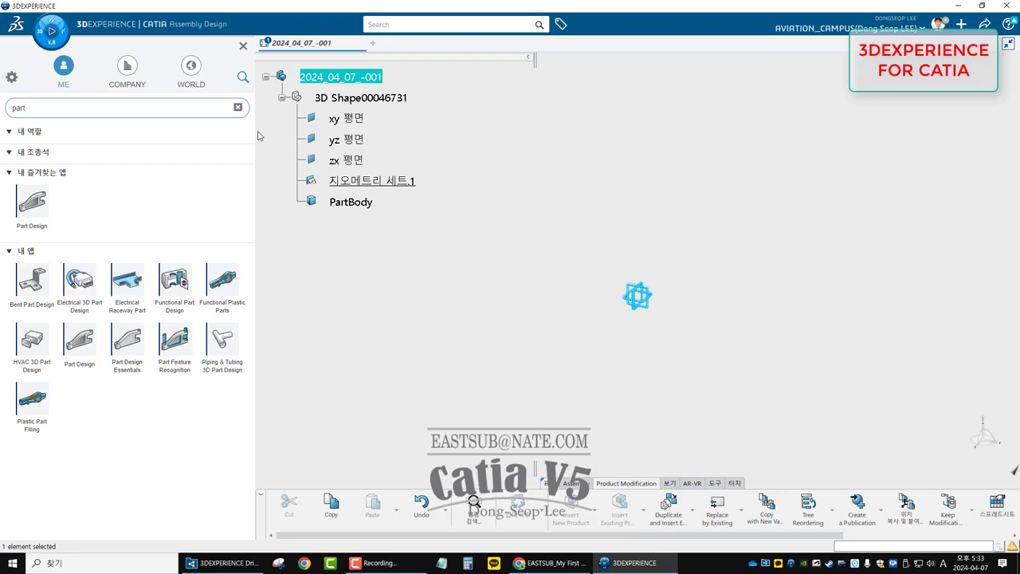
pyautogui.click(29, 202)
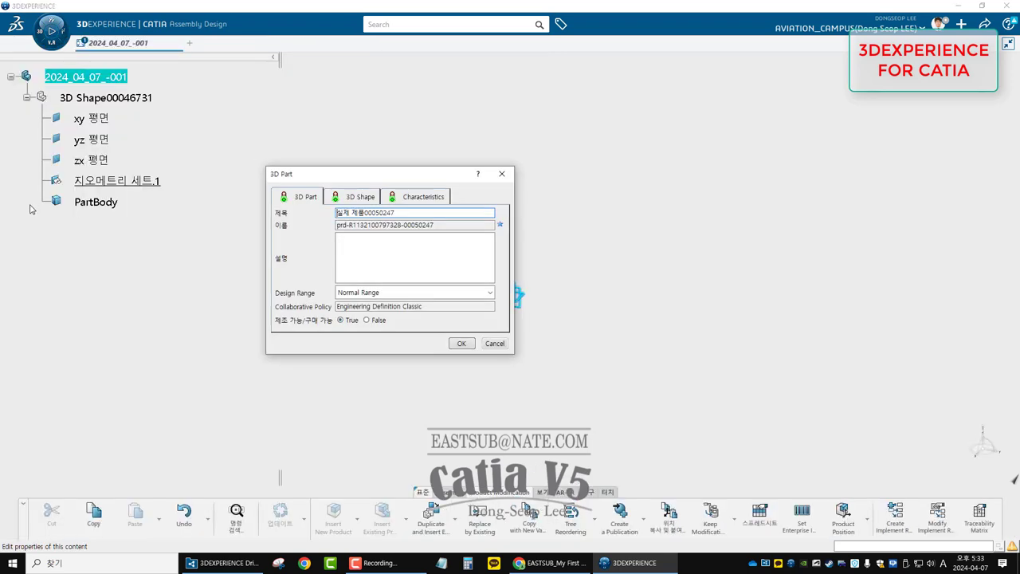
pyautogui.click(496, 344)
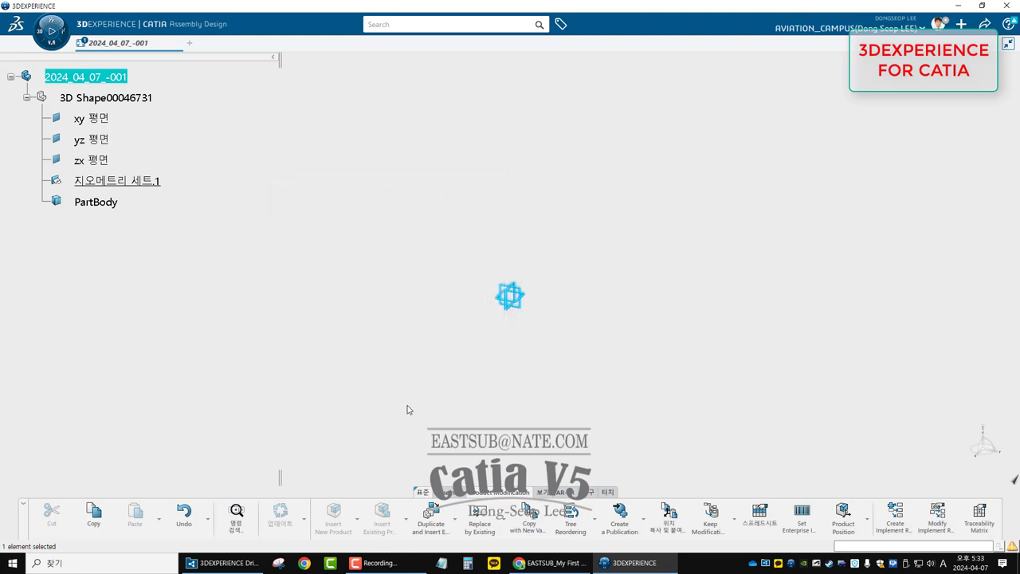
pyautogui.moveTo(448, 495); pyautogui.dragTo(458, 499)
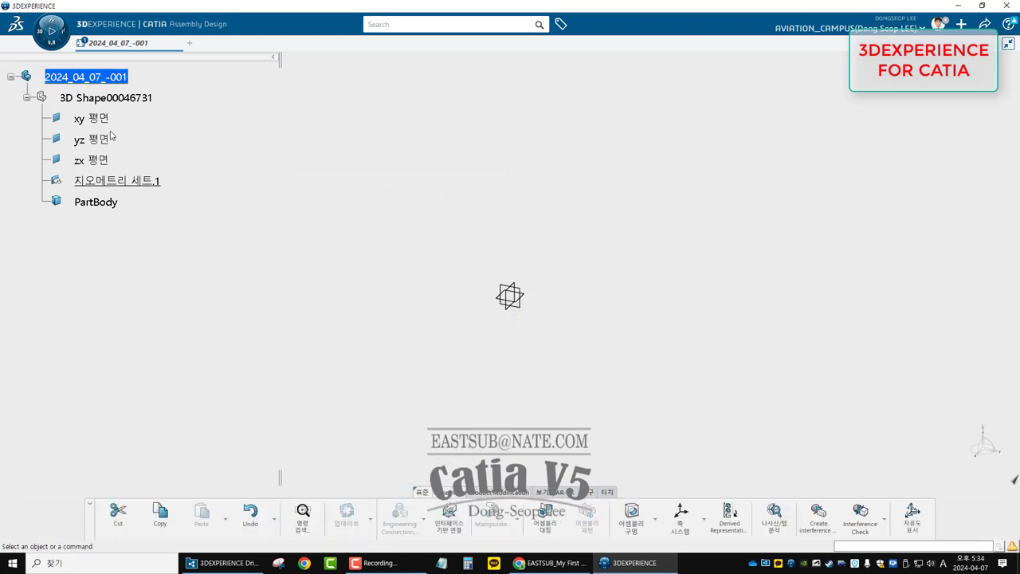
pyautogui.rightClick(106, 95)
pyautogui.moveTo(156, 284)
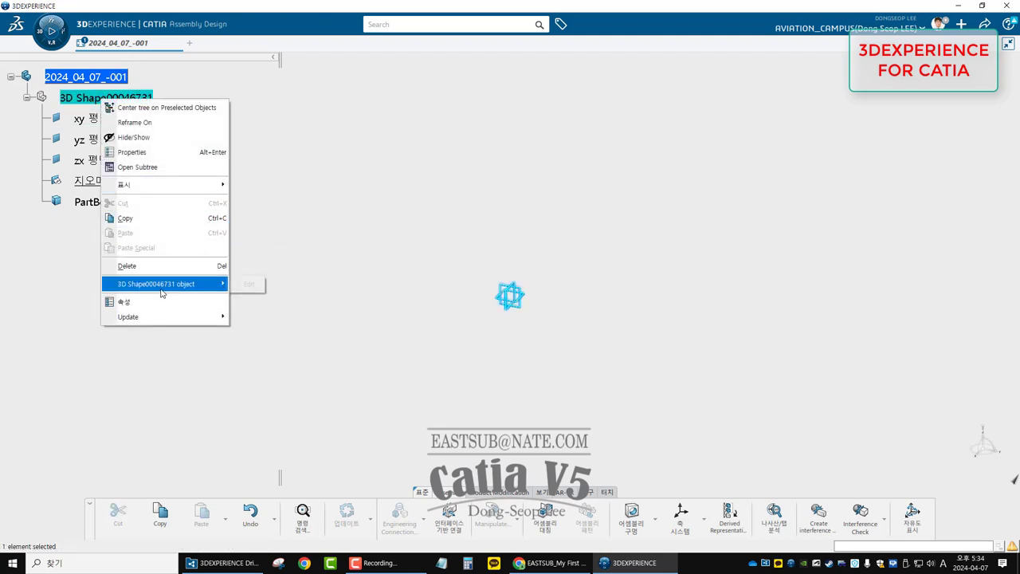
pyautogui.click(204, 278)
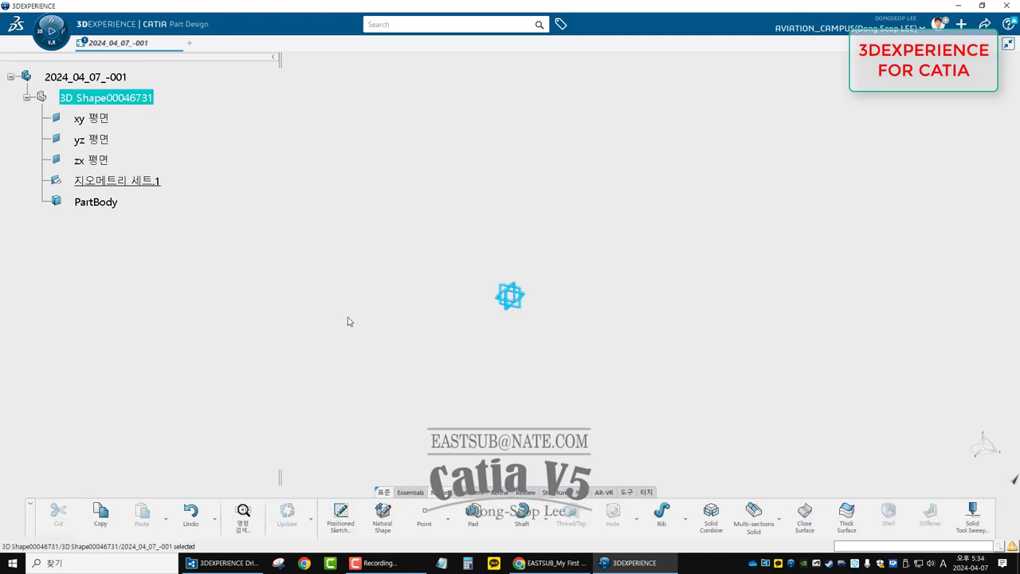
# Create a new positioned sketch with the default placement.
pyautogui.click(386, 363)
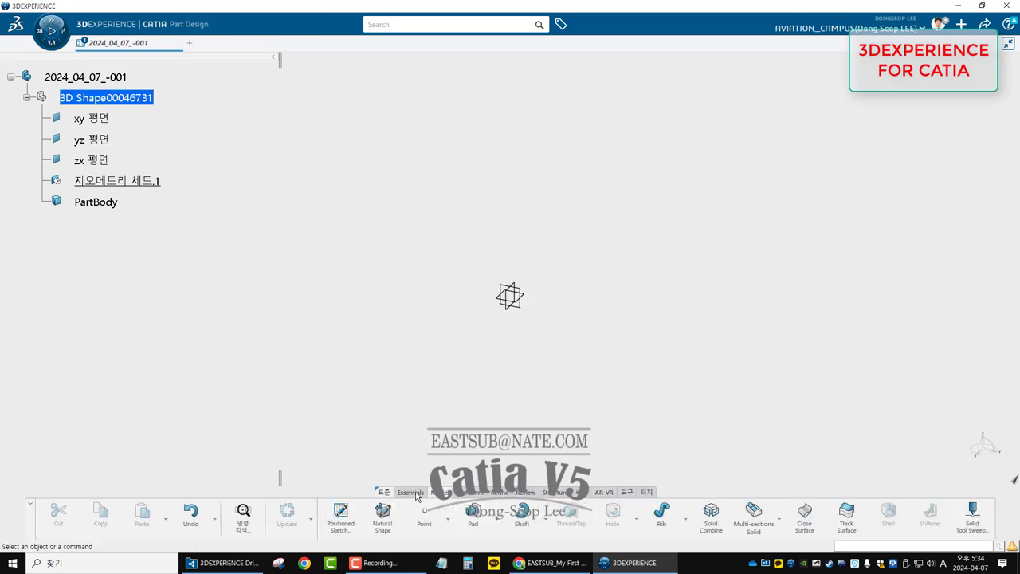
pyautogui.click(341, 517)
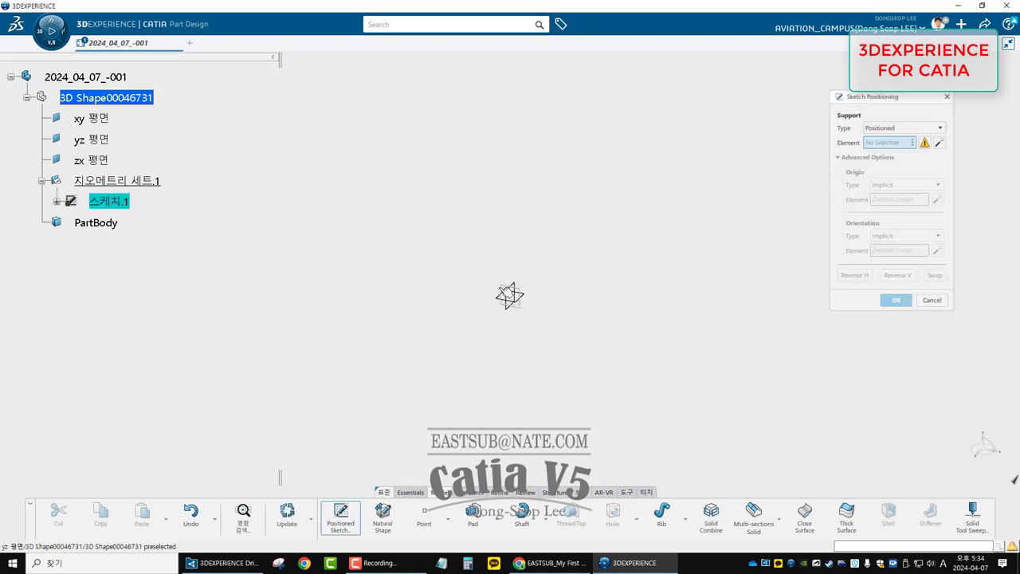
pyautogui.click(896, 299)
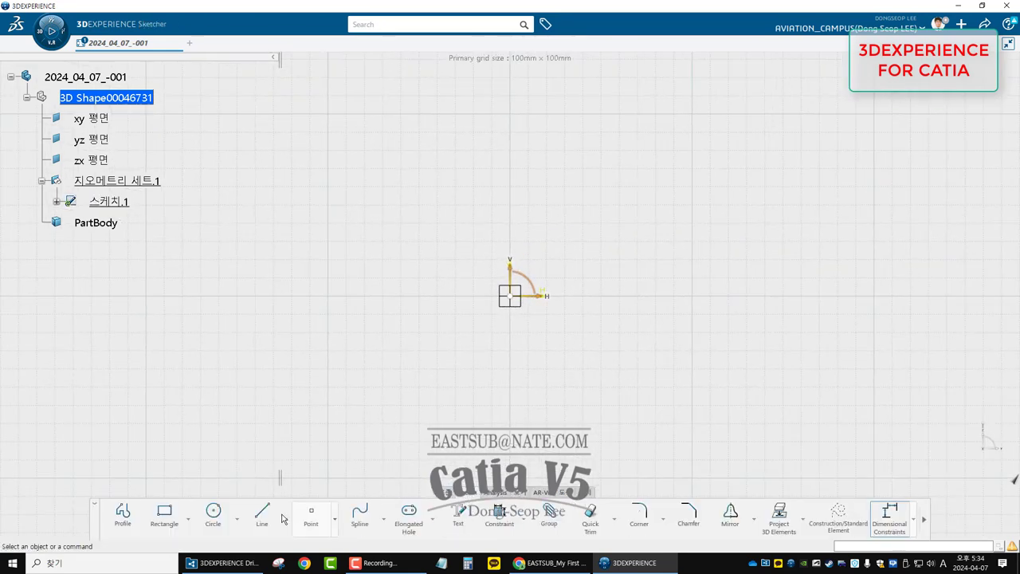
# Draw the cross profile from the origin up, across the 50mm right arm and down.
pyautogui.click(123, 514)
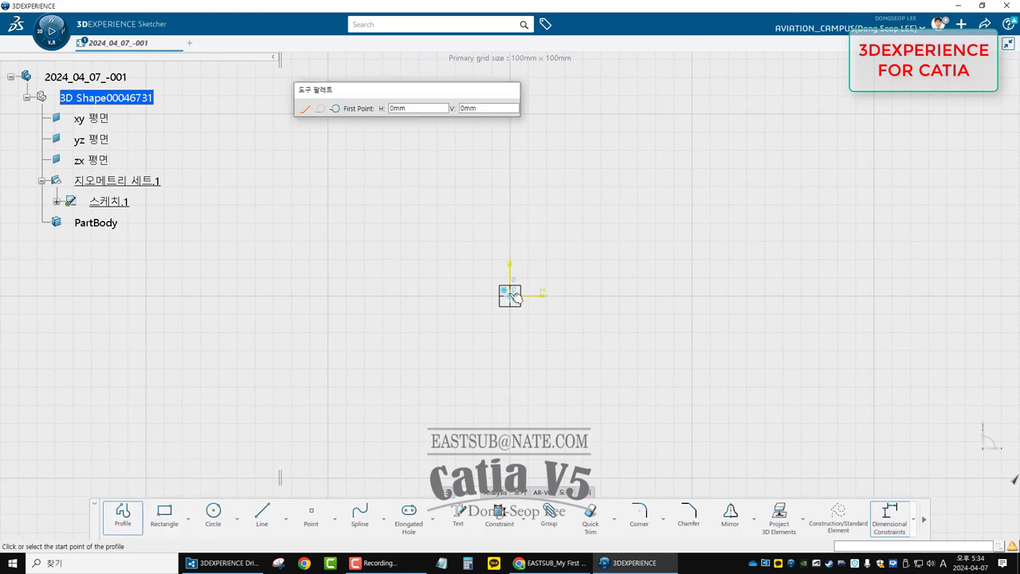
pyautogui.click(510, 296)
pyautogui.click(510, 133)
pyautogui.click(583, 133)
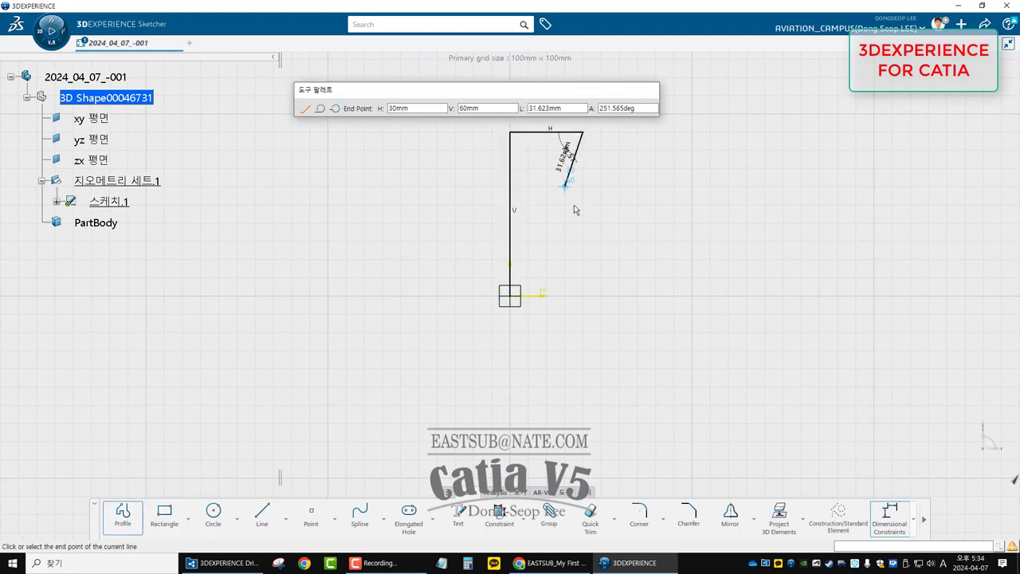
pyautogui.click(583, 222)
pyautogui.click(747, 222)
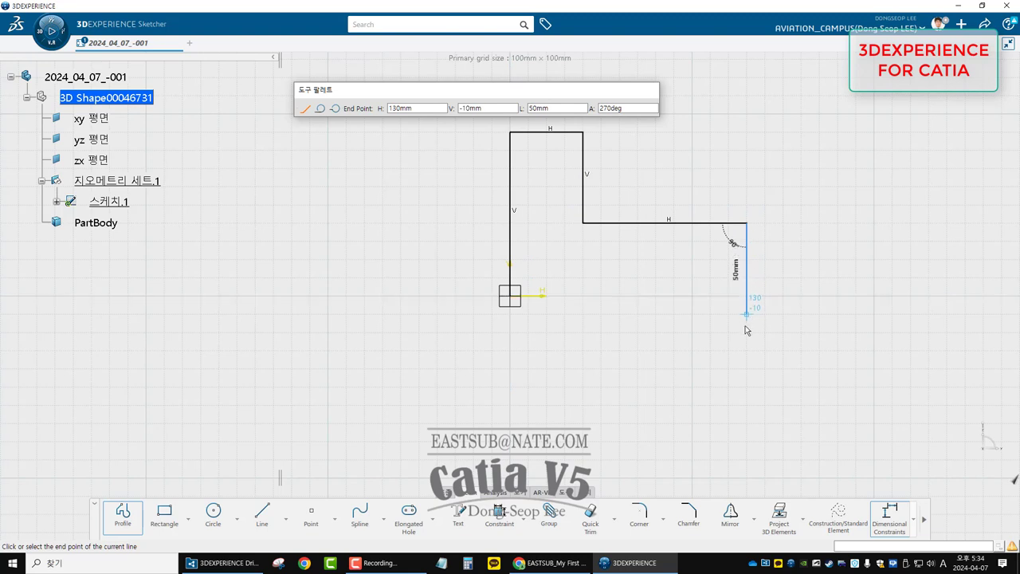
pyautogui.click(747, 296)
pyautogui.click(583, 296)
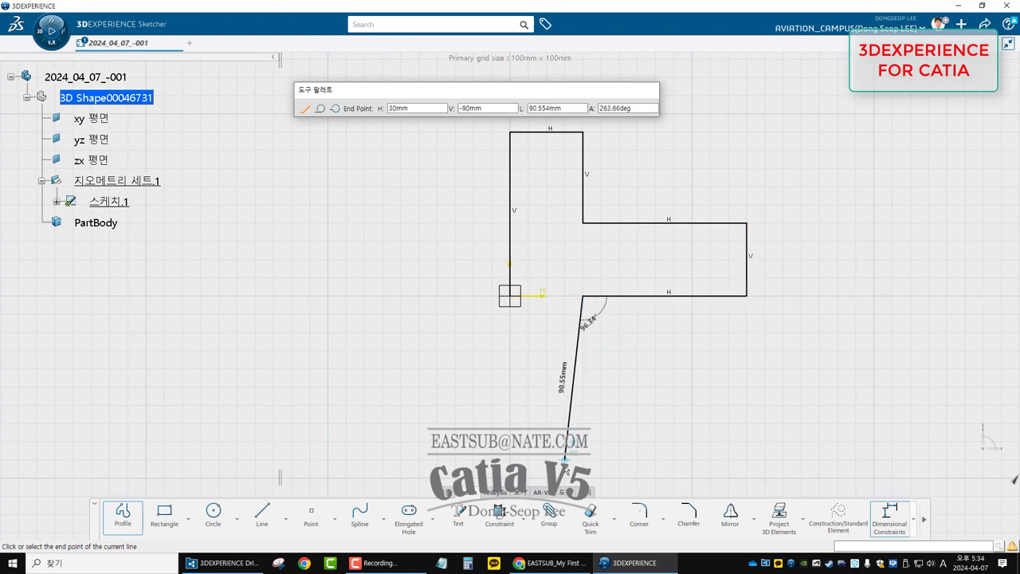
pyautogui.click(583, 459)
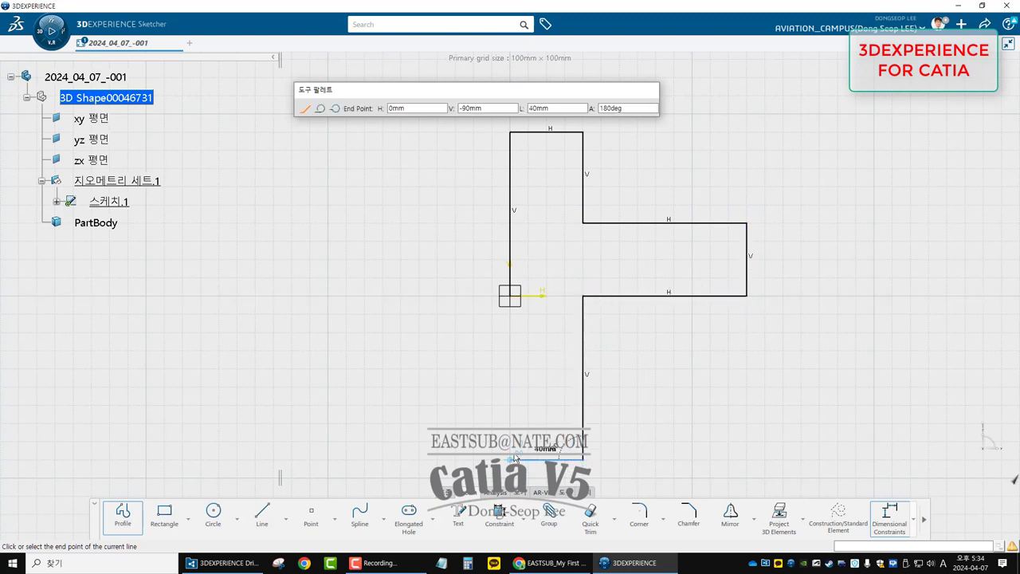
# Close the cross with the 120mm bottom edge and left arm, then exit the sketch.
pyautogui.click(365, 460)
pyautogui.click(364, 349)
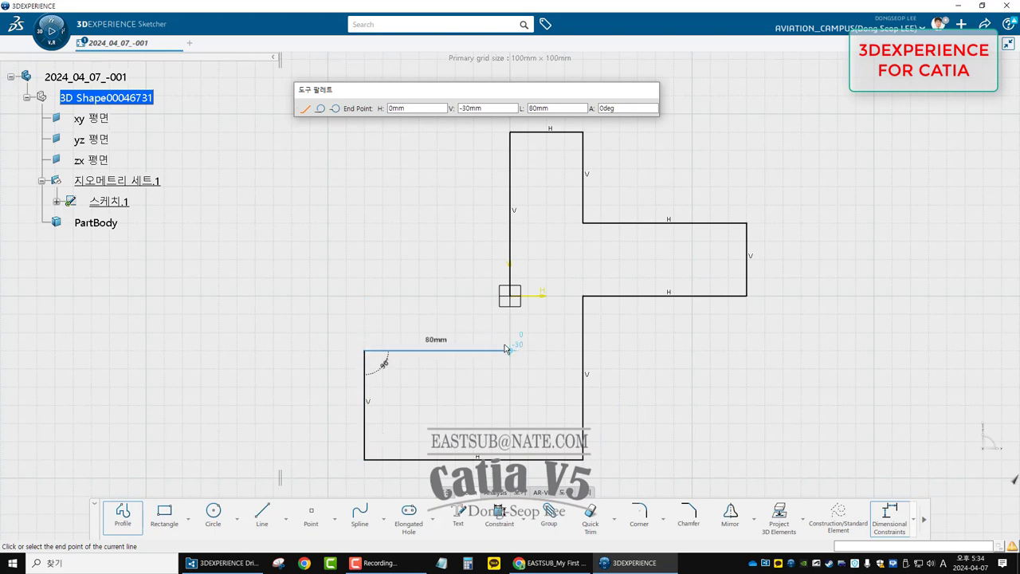
pyautogui.click(255, 350)
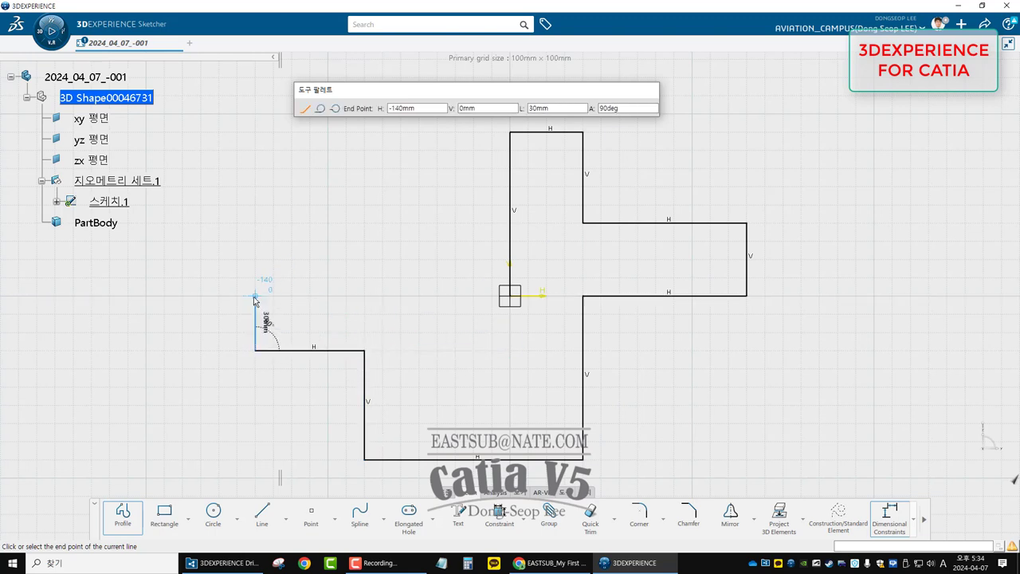
pyautogui.click(255, 295)
pyautogui.click(510, 296)
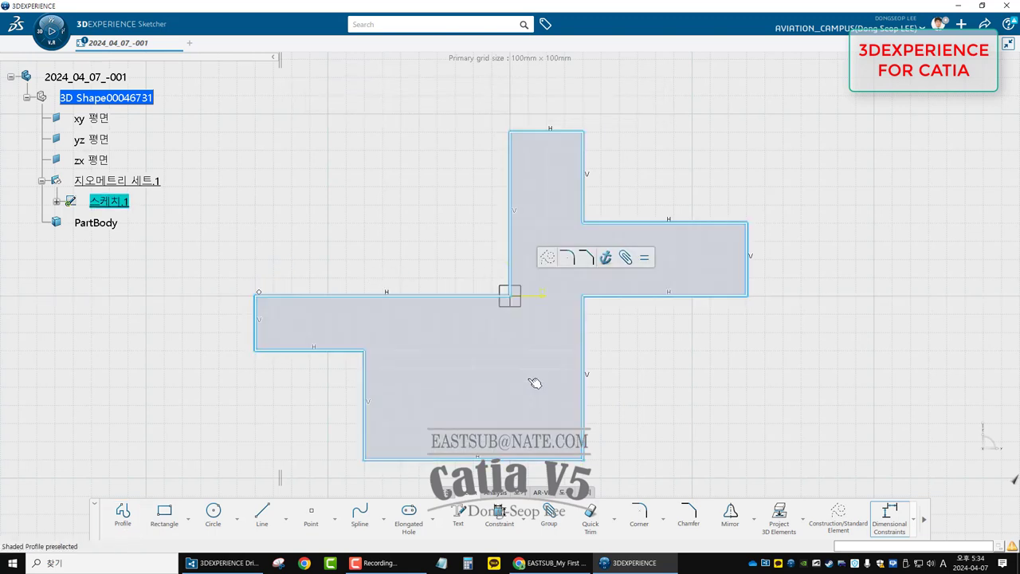
pyautogui.moveTo(609, 404)
pyautogui.mouseDown(button='middle')
pyautogui.moveTo(439, 308)
pyautogui.moveTo(439, 321)
pyautogui.mouseUp(button='middle')
pyautogui.click(562, 492)
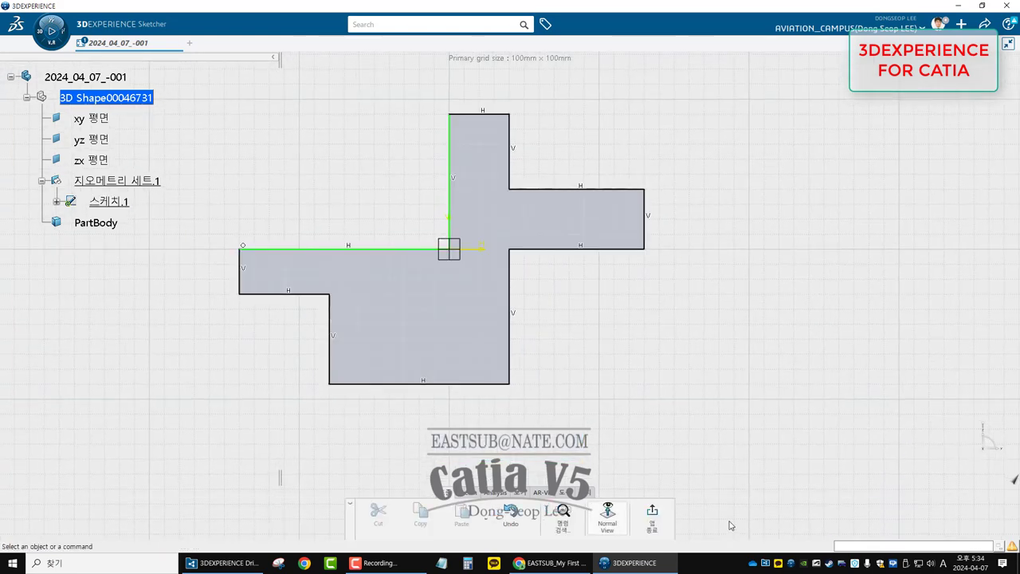
pyautogui.click(640, 518)
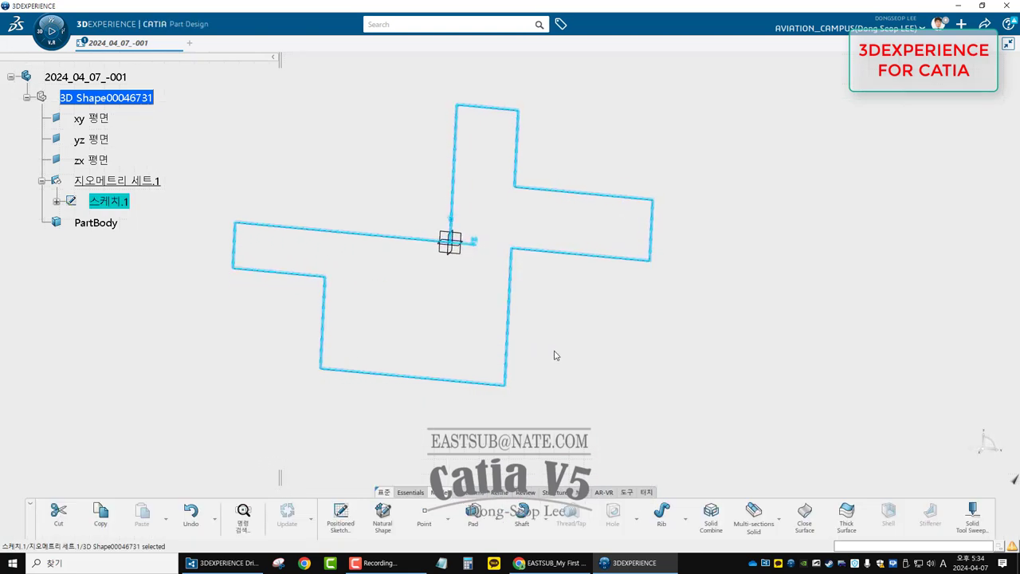
# Pad the cross sketch 272mm one way and 215mm the other into solid Pad.1.
pyautogui.moveTo(553, 353)
pyautogui.mouseDown(button='middle')
pyautogui.moveTo(547, 292)
pyautogui.moveTo(500, 336)
pyautogui.moveTo(502, 350)
pyautogui.mouseUp(button='middle')
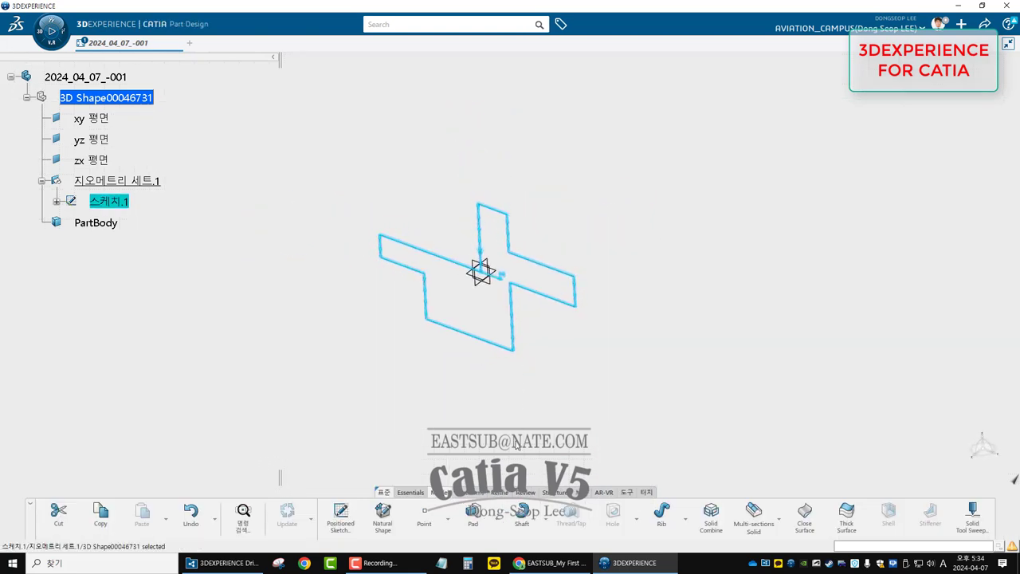
pyautogui.click(492, 526)
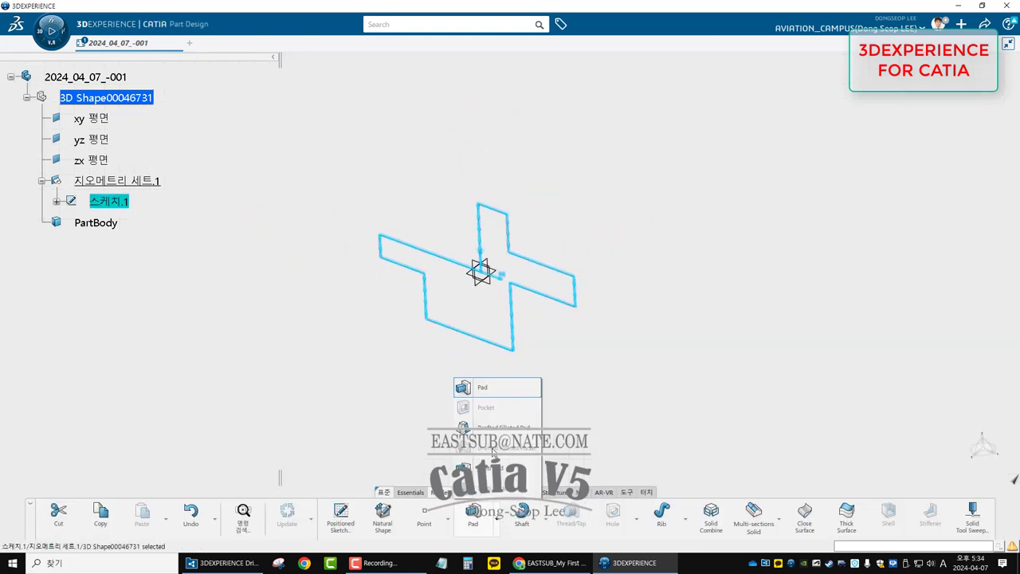
pyautogui.click(470, 387)
pyautogui.click(594, 321)
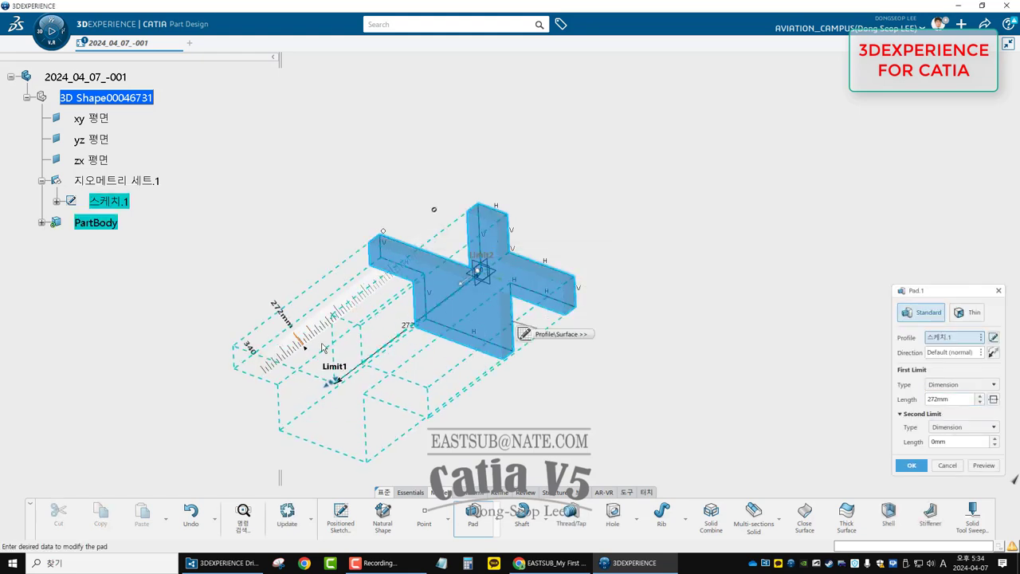
pyautogui.moveTo(485, 255); pyautogui.dragTo(793, 345)
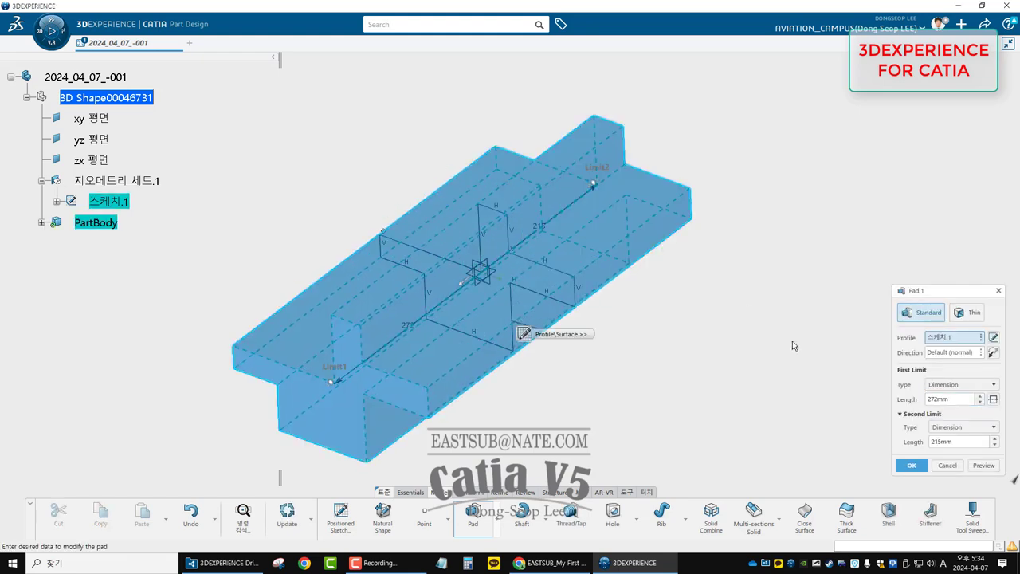
pyautogui.moveTo(946, 295); pyautogui.dragTo(762, 165)
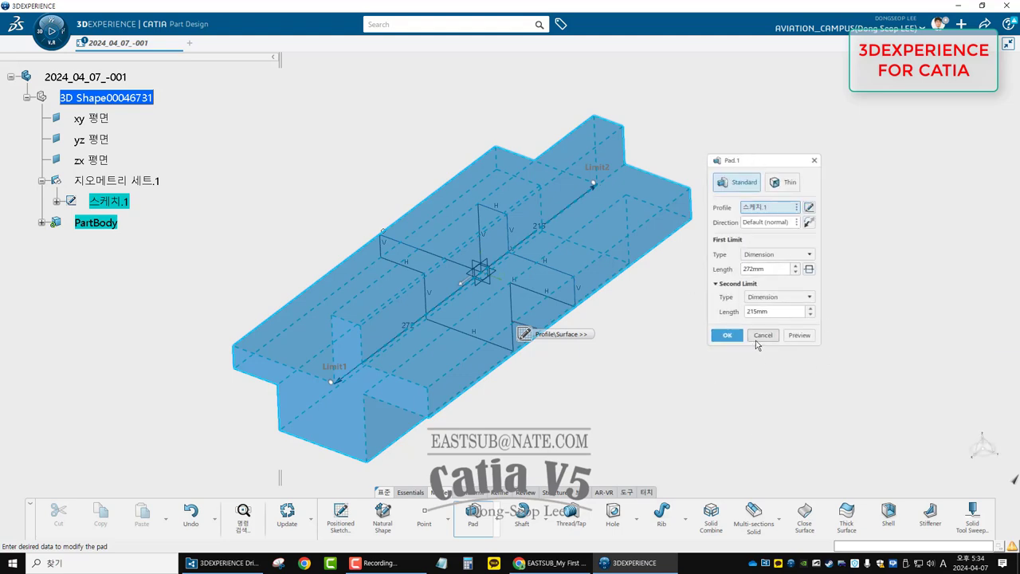
pyautogui.click(727, 336)
pyautogui.moveTo(577, 388); pyautogui.dragTo(404, 341, button='middle')
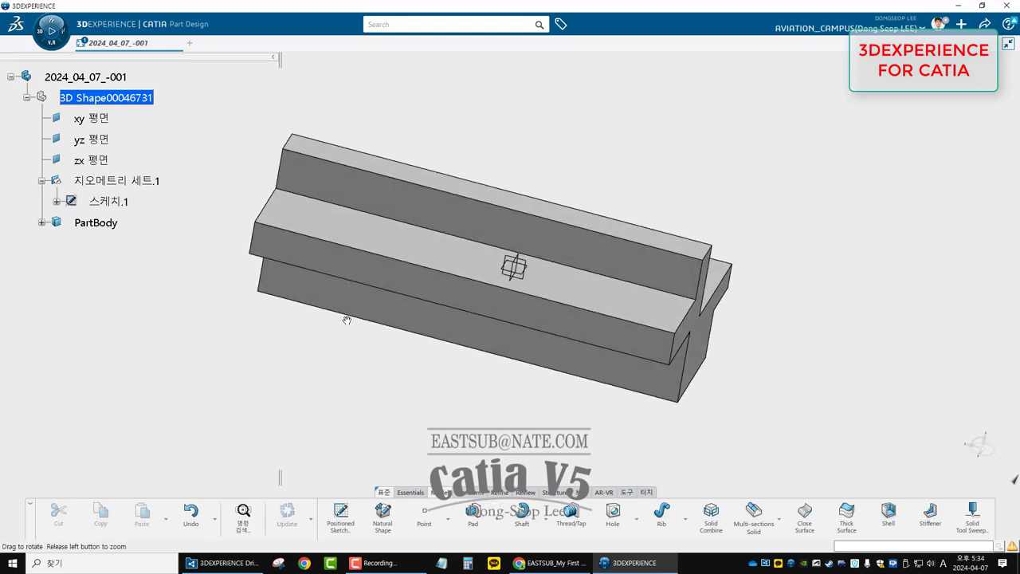
pyautogui.middleClick(491, 352)
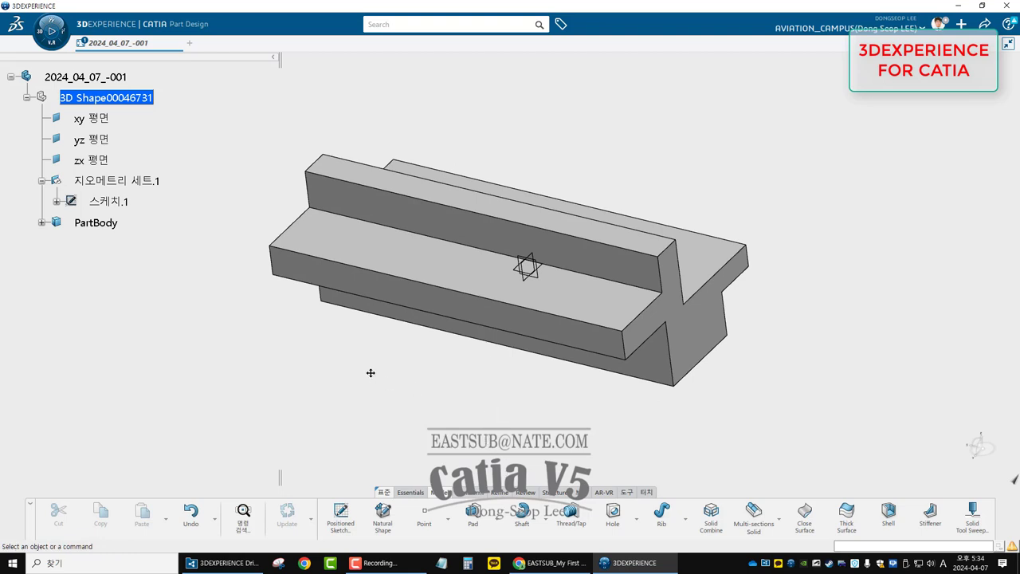
pyautogui.moveTo(371, 372)
pyautogui.mouseDown(button='middle')
pyautogui.moveTo(621, 147)
pyautogui.moveTo(483, 215)
pyautogui.mouseUp(button='middle')
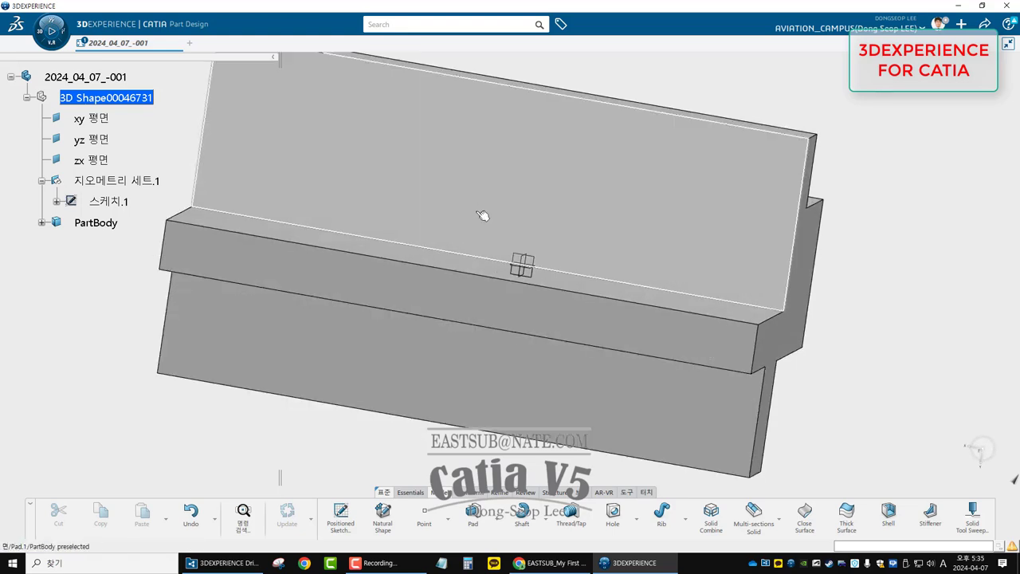
# Start a positioned sketch on the solid's large face with the V direction reversed.
pyautogui.click(483, 215)
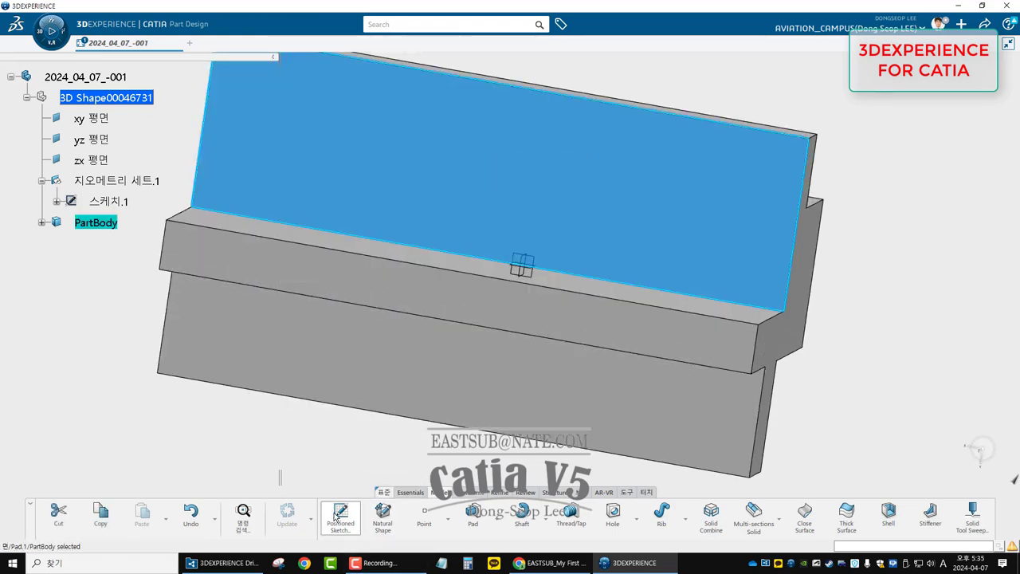
pyautogui.click(336, 517)
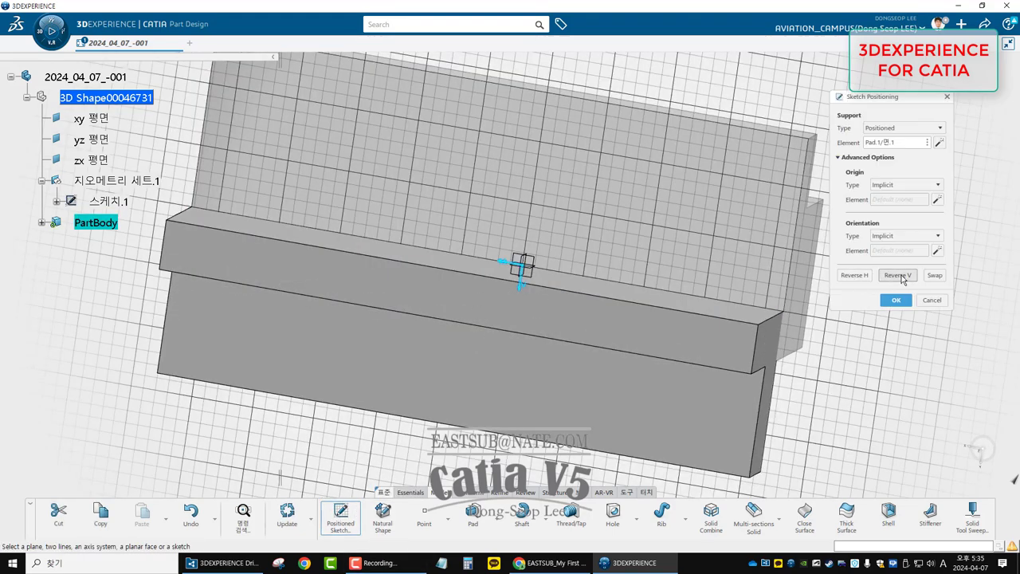
pyautogui.click(901, 276)
pyautogui.click(897, 301)
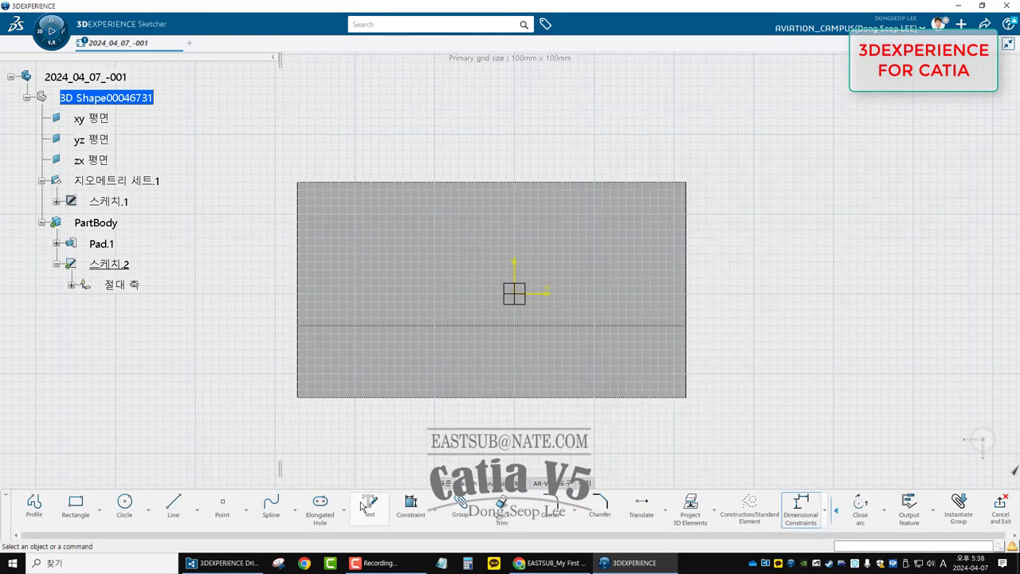
# Place the bold Arial text 'I LOVE 3DEXPERIENCE FOR CATIA' and exit the sketcher.
pyautogui.click(365, 507)
pyautogui.click(320, 264)
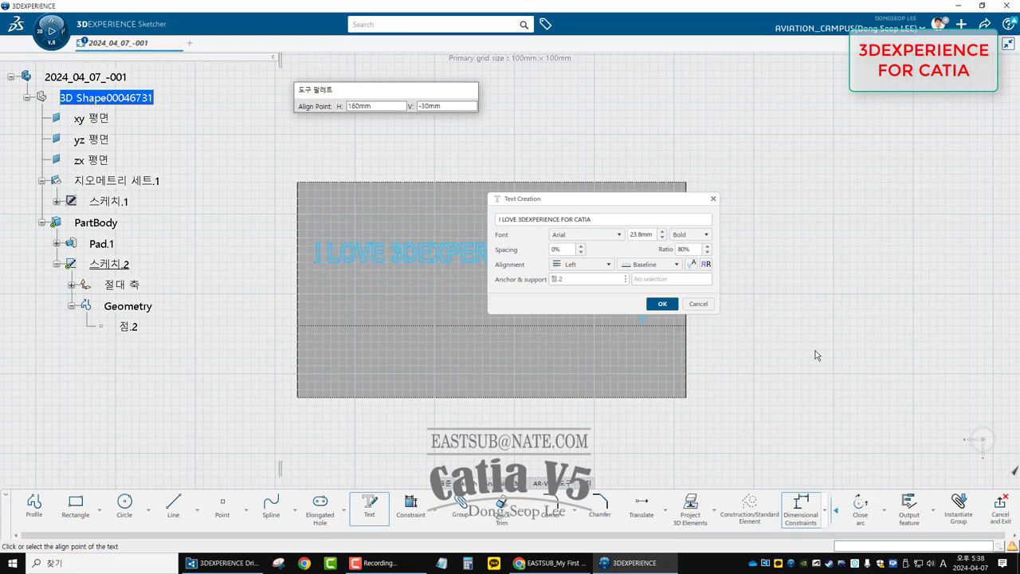
pyautogui.press('Return')
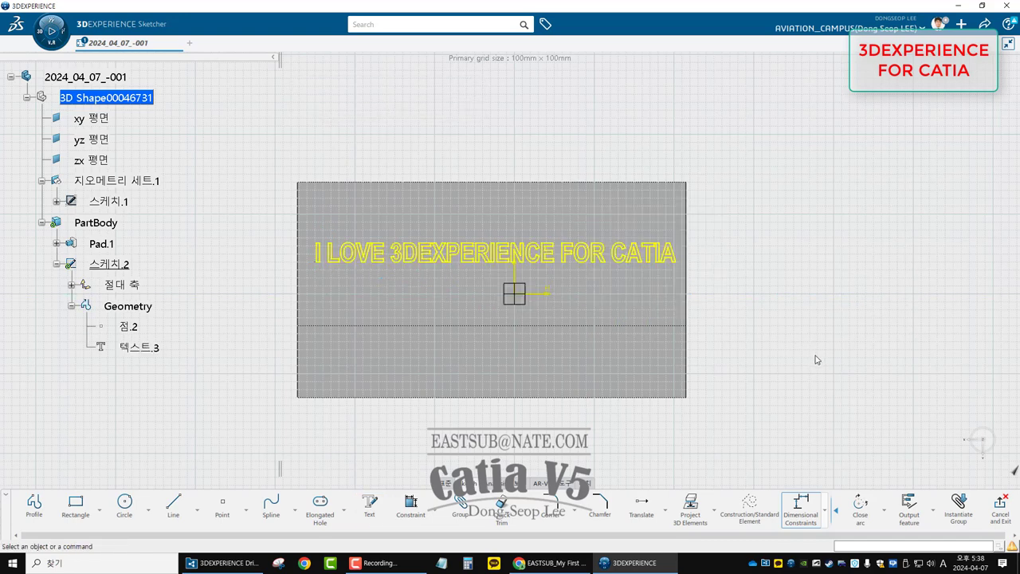
pyautogui.rightClick(511, 507)
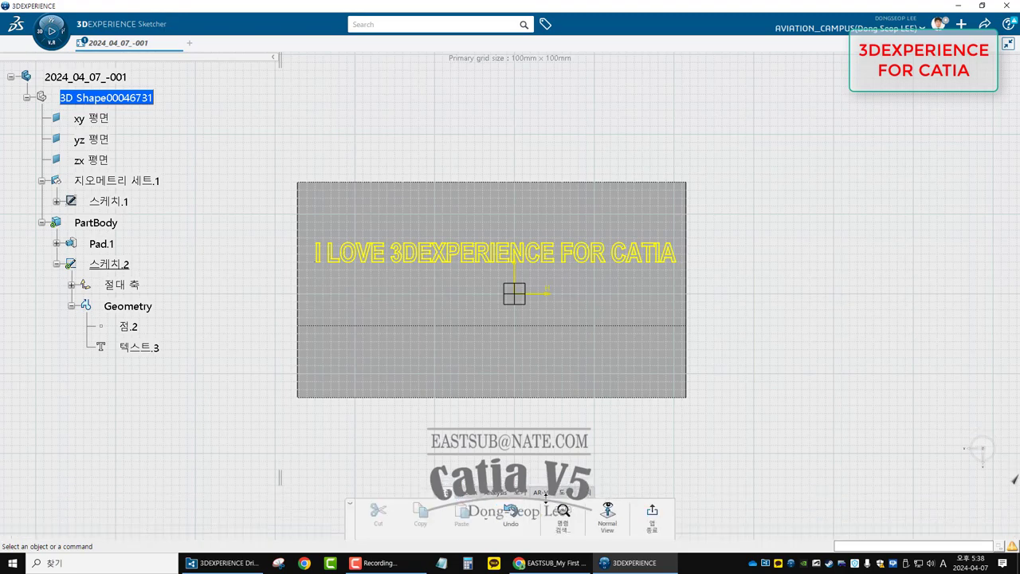
pyautogui.click(654, 514)
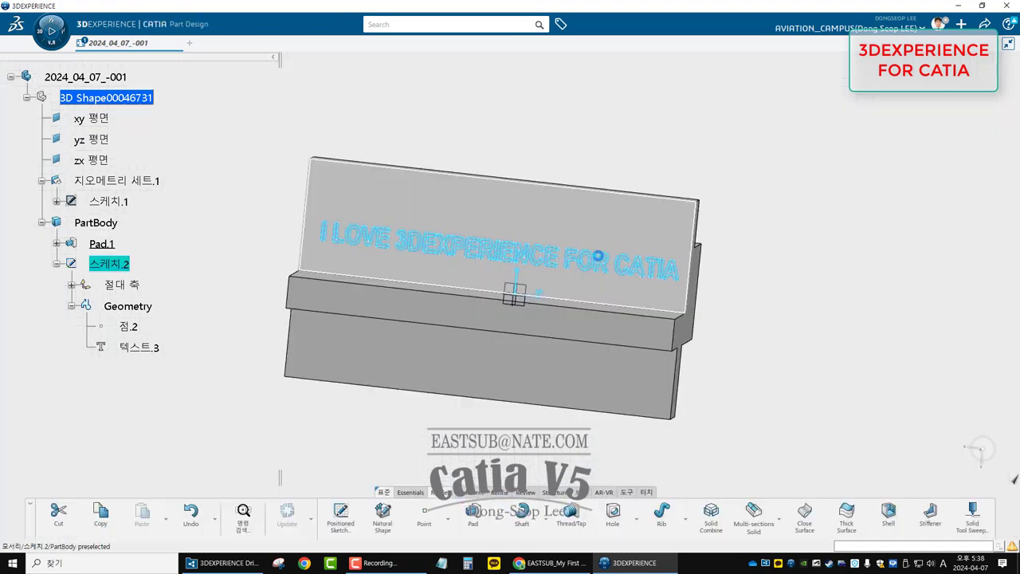
pyautogui.scroll(2, 511, 297)
pyautogui.scroll(3, 510, 296)
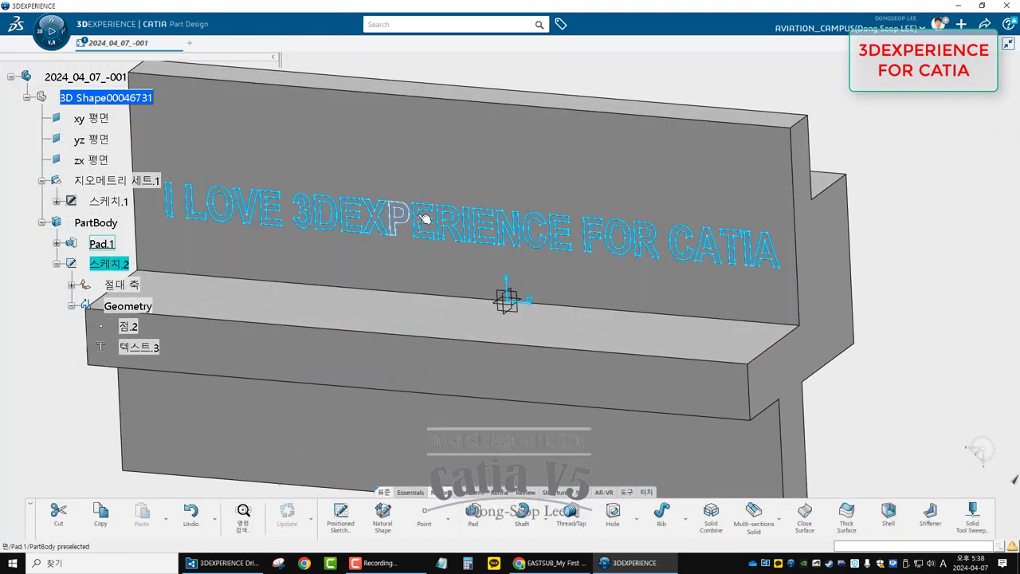
pyautogui.moveTo(427, 218); pyautogui.dragTo(524, 231, button='middle')
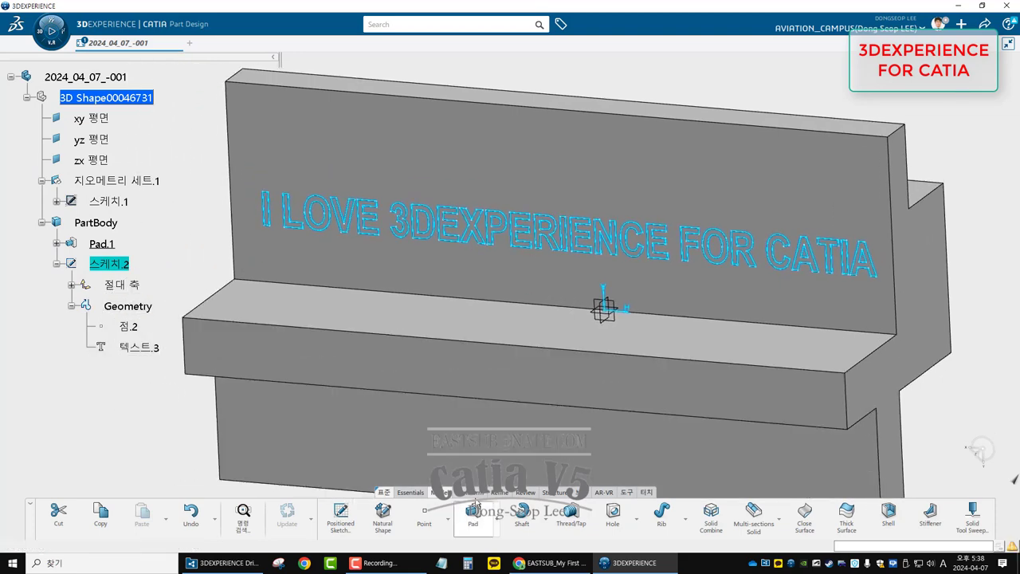
# Pad the text sketch 10 mm outward as raised lettering and zoom out to view the part.
pyautogui.click(475, 510)
pyautogui.write('5')
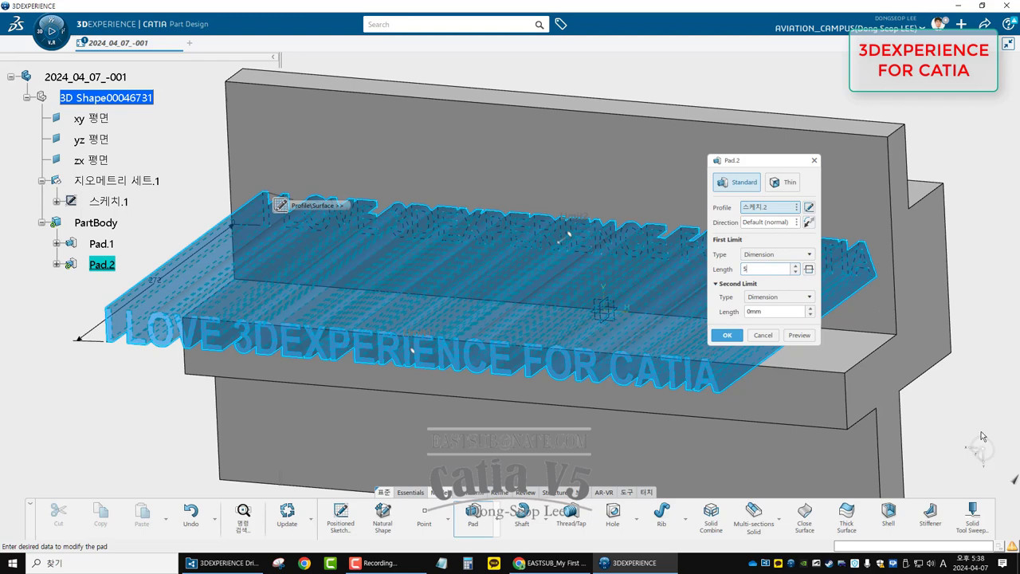
pyautogui.press('Return')
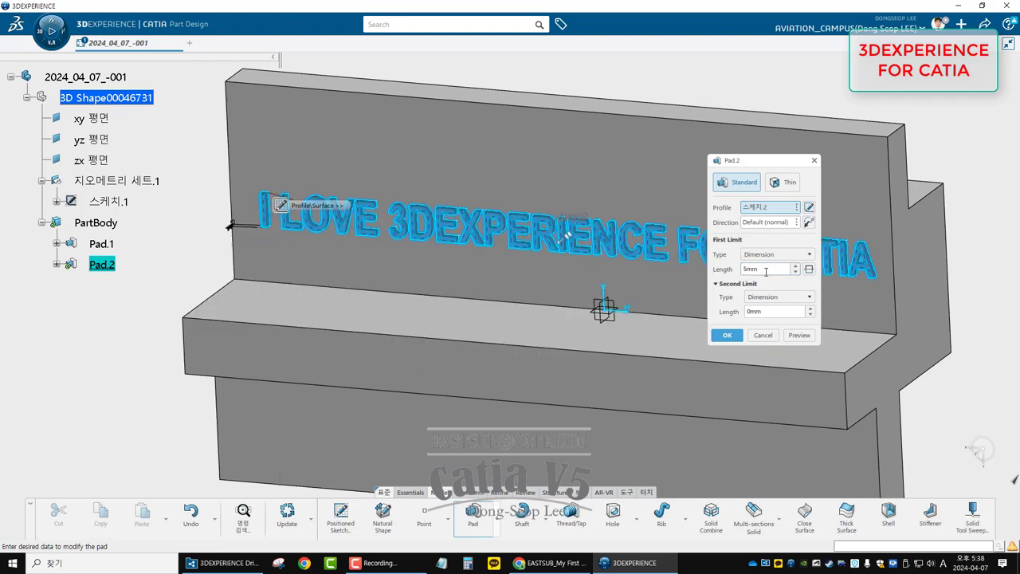
pyautogui.doubleClick(754, 269)
pyautogui.press('Return')
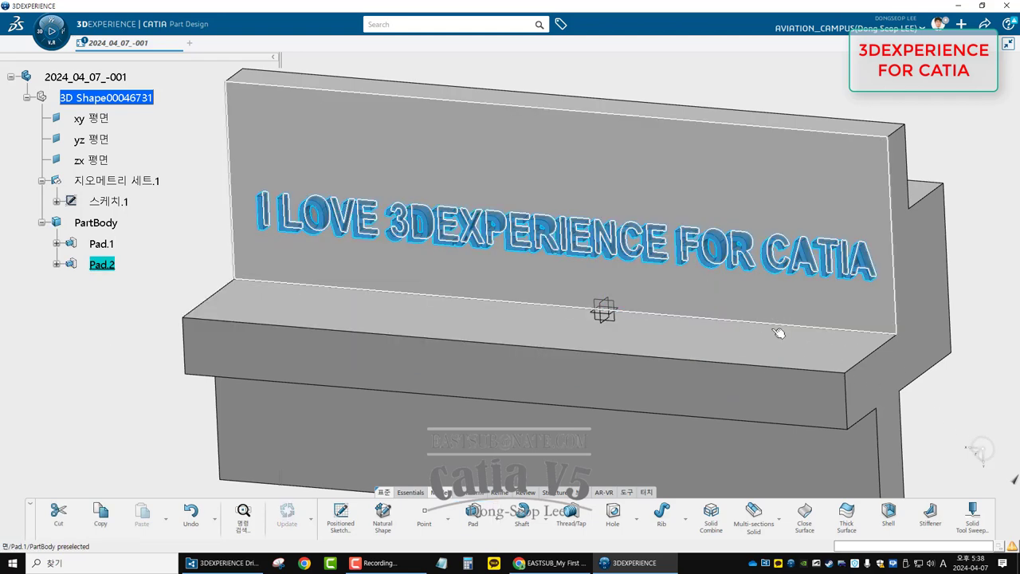
pyautogui.moveTo(579, 302)
pyautogui.mouseDown(button='middle')
pyautogui.moveTo(647, 314)
pyautogui.moveTo(426, 344)
pyautogui.moveTo(433, 358)
pyautogui.moveTo(401, 337)
pyautogui.mouseUp(button='middle')
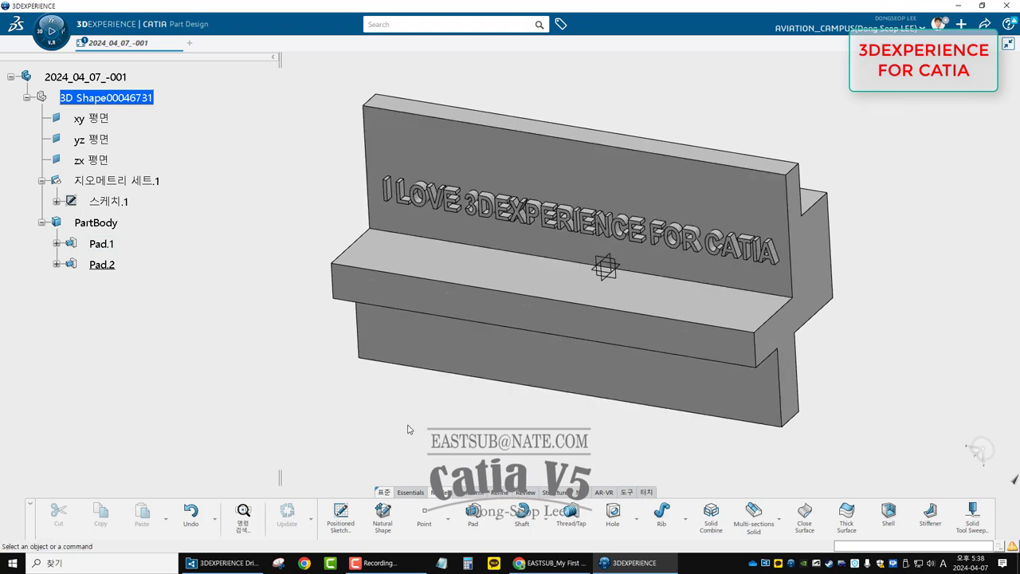
# Switch the action bar to Essentials and save the part with Ctrl+S.
pyautogui.click(386, 494)
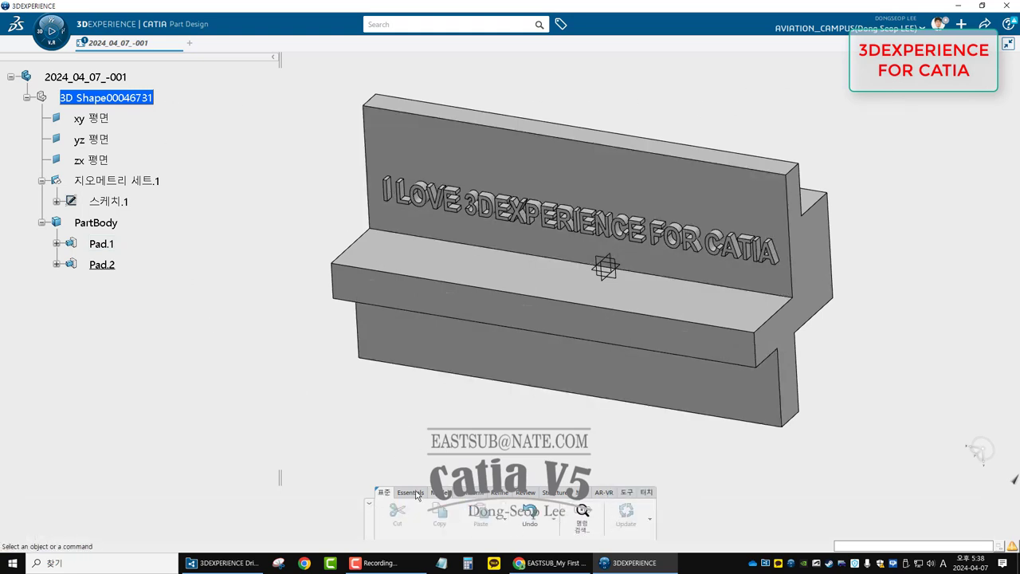
pyautogui.click(409, 492)
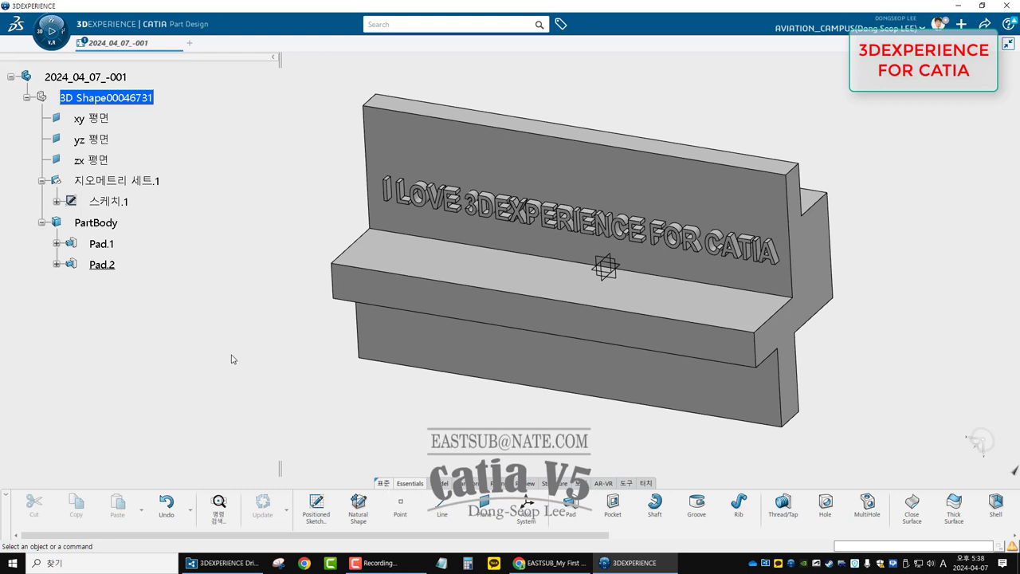
pyautogui.click(985, 25)
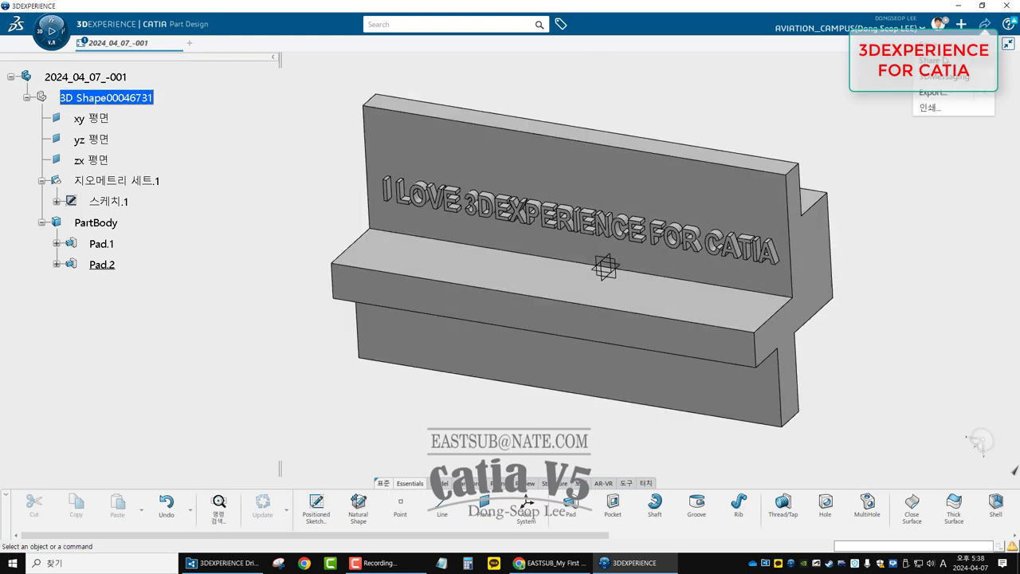
pyautogui.hotkey('ctrl', 's')
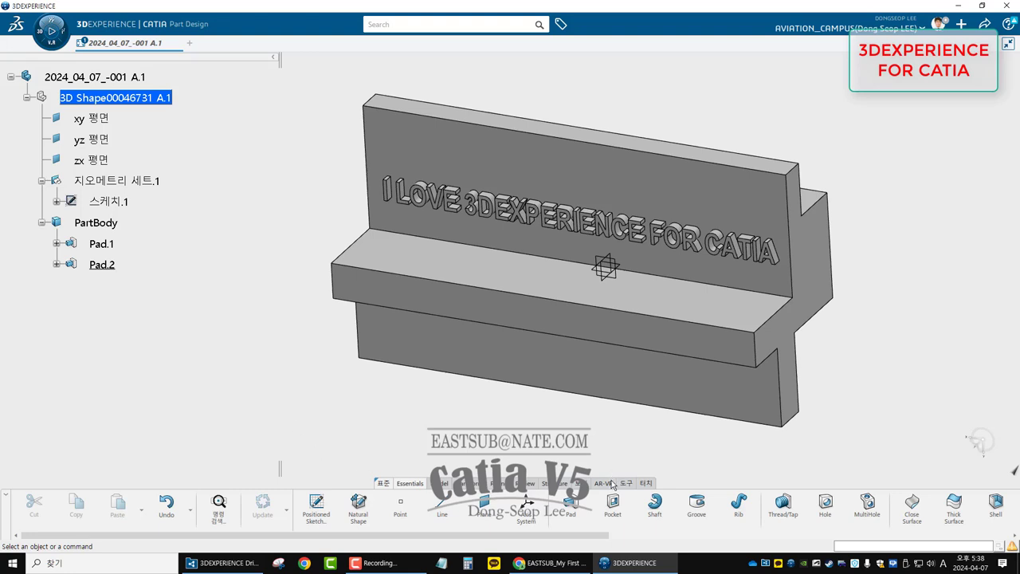
# Browse the Review, AR-VR and Tools tabs and expand the action bar to two rows.
pyautogui.click(528, 484)
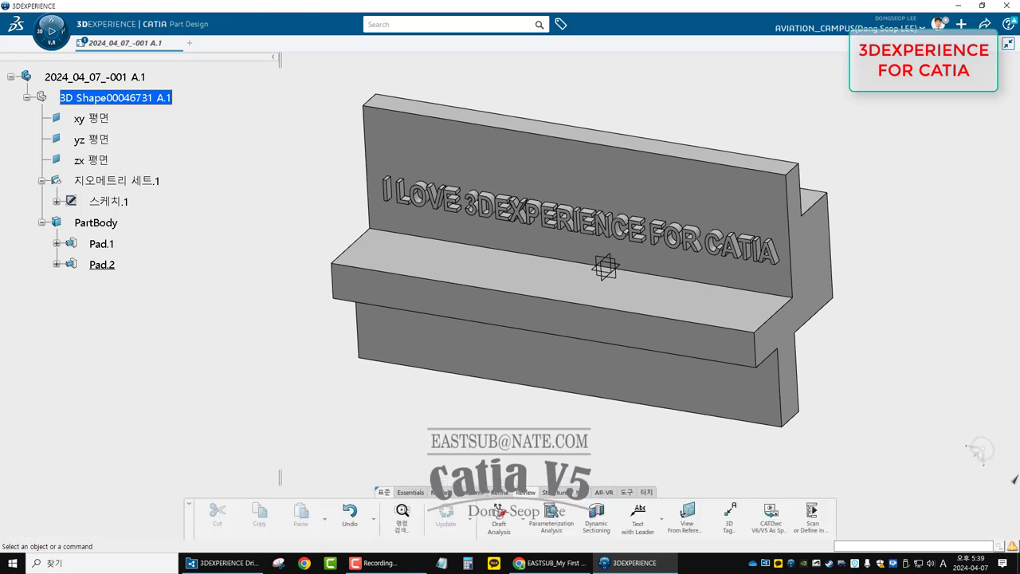
pyautogui.click(605, 494)
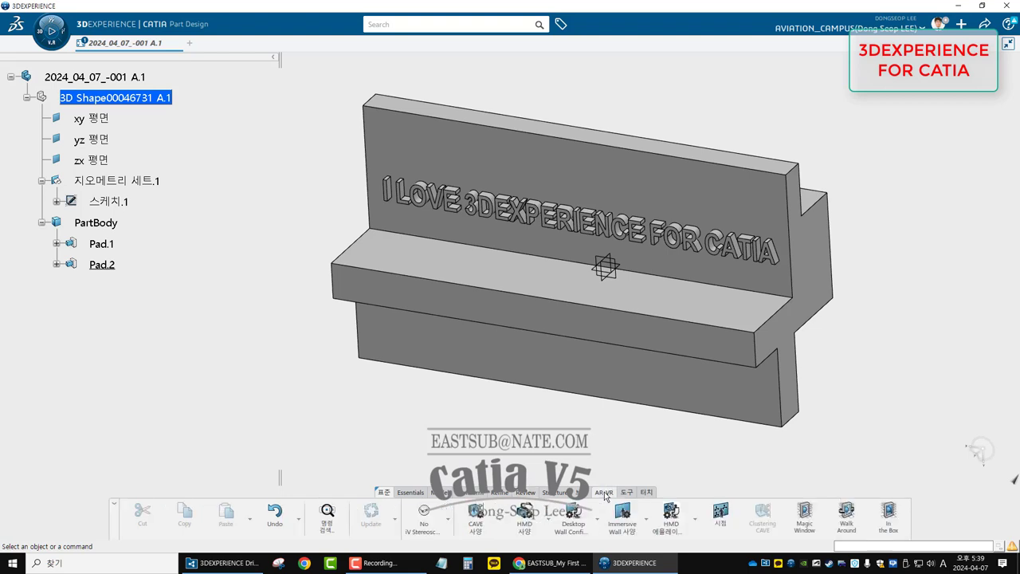
pyautogui.click(628, 492)
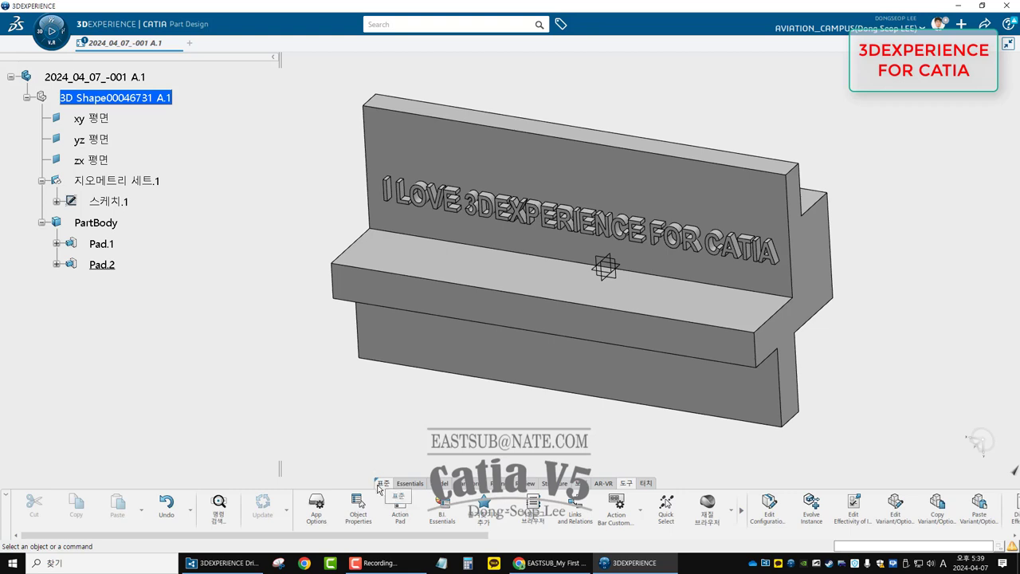
pyautogui.moveTo(375, 488); pyautogui.dragTo(387, 392)
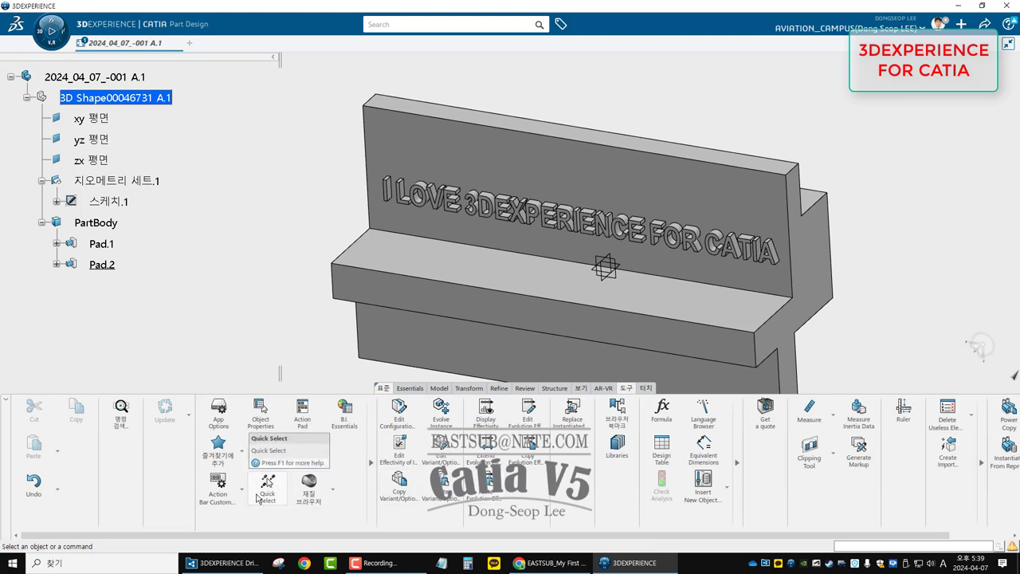
# Step through the Essentials, Model, Transform, Review and Structure tabs to the View tab's View Modes.
pyautogui.click(408, 389)
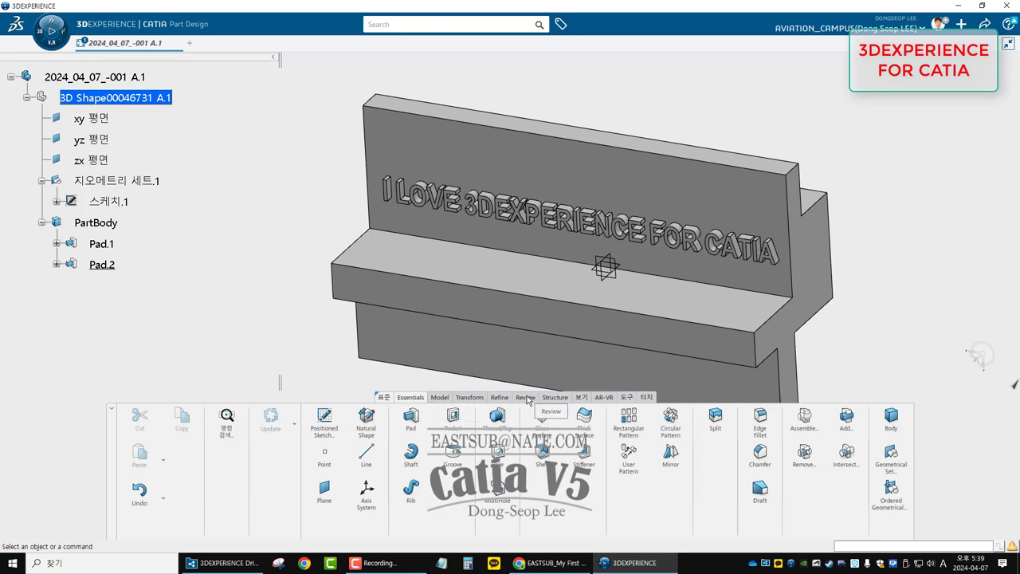
pyautogui.click(441, 397)
pyautogui.click(477, 401)
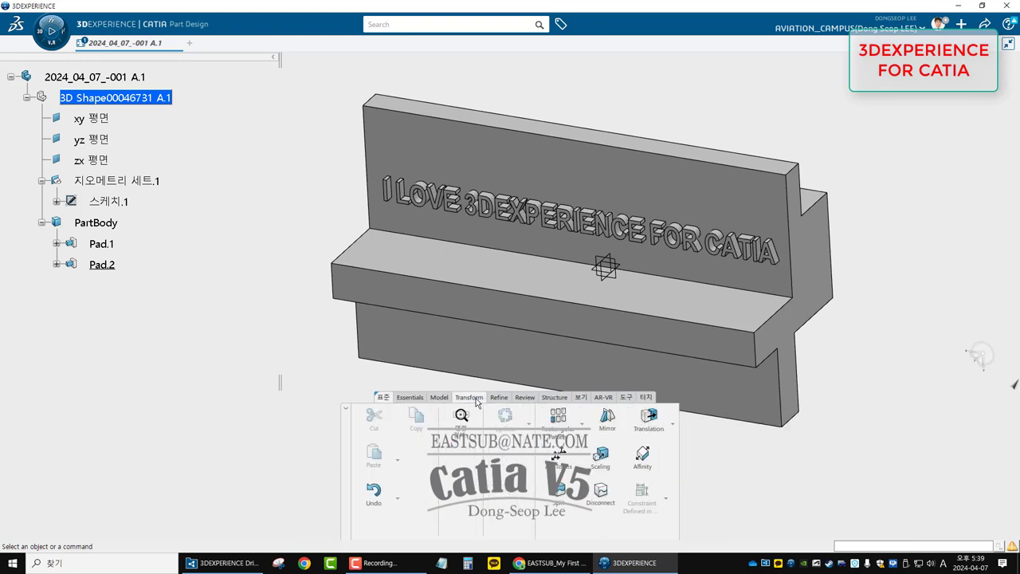
pyautogui.click(498, 399)
pyautogui.click(525, 398)
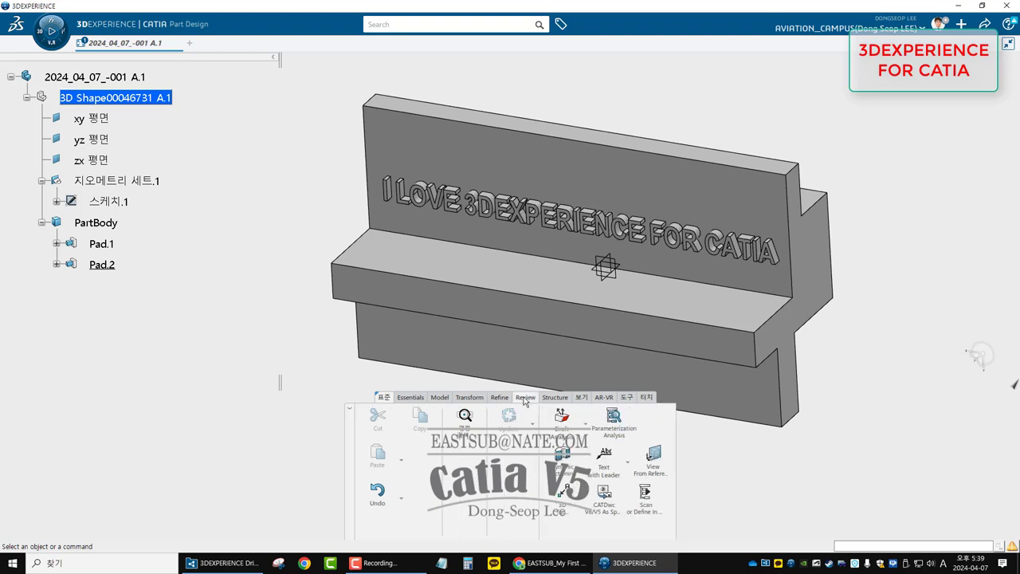
pyautogui.click(567, 403)
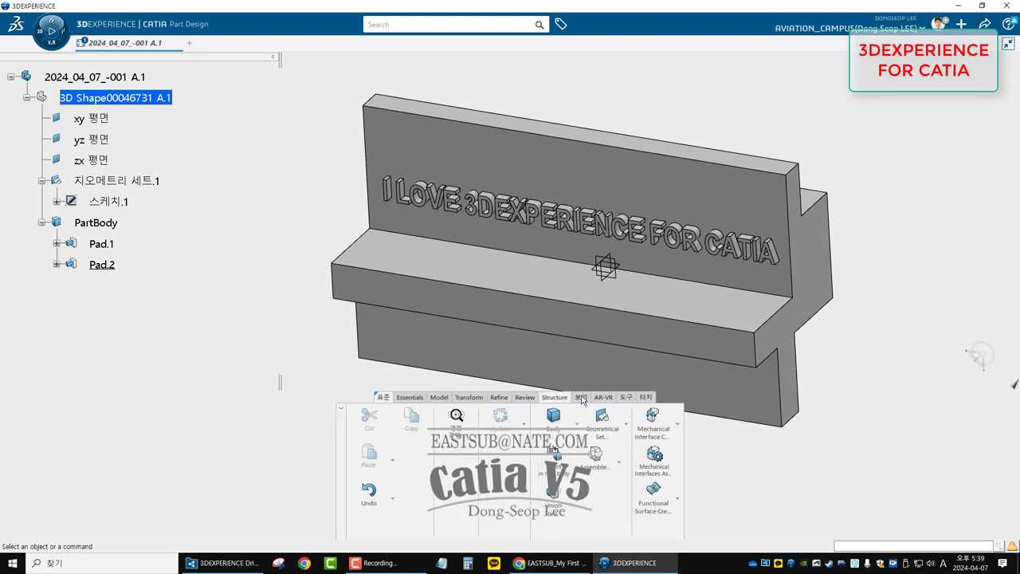
pyautogui.click(585, 401)
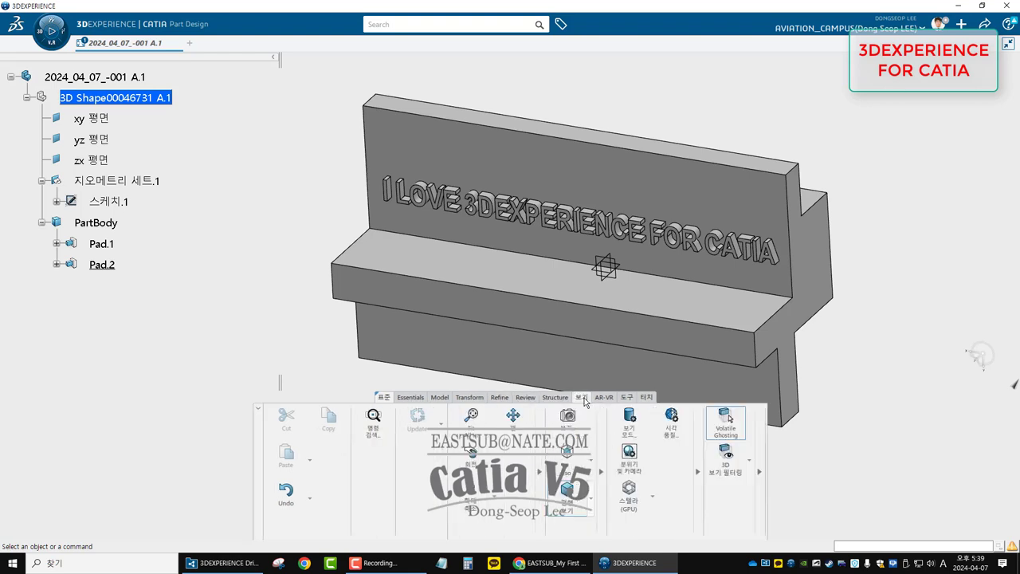
pyautogui.click(630, 421)
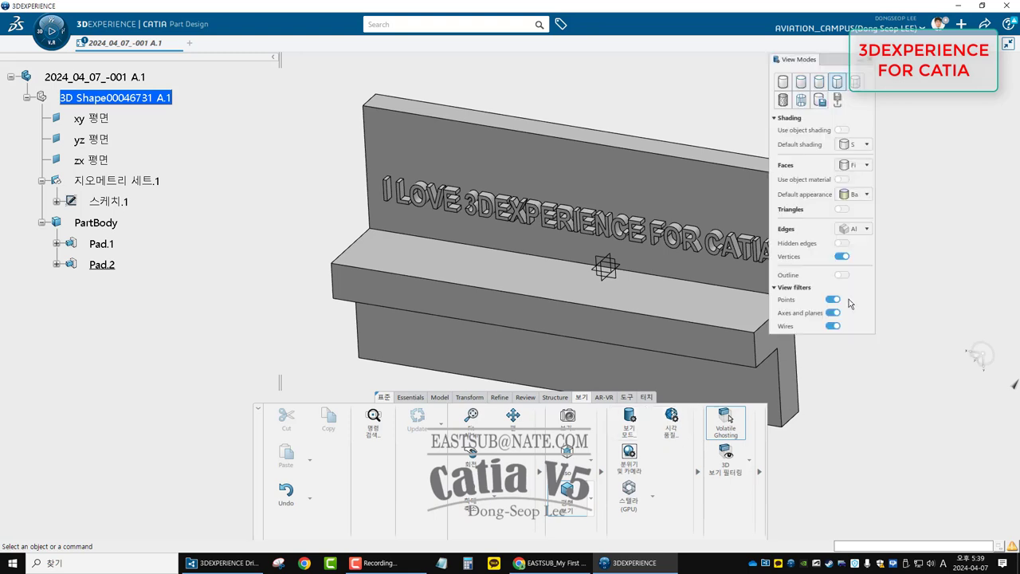
# Preview Shading with Materials, settle on Shading with Edges, and open Ambience and Camera.
pyautogui.click(784, 101)
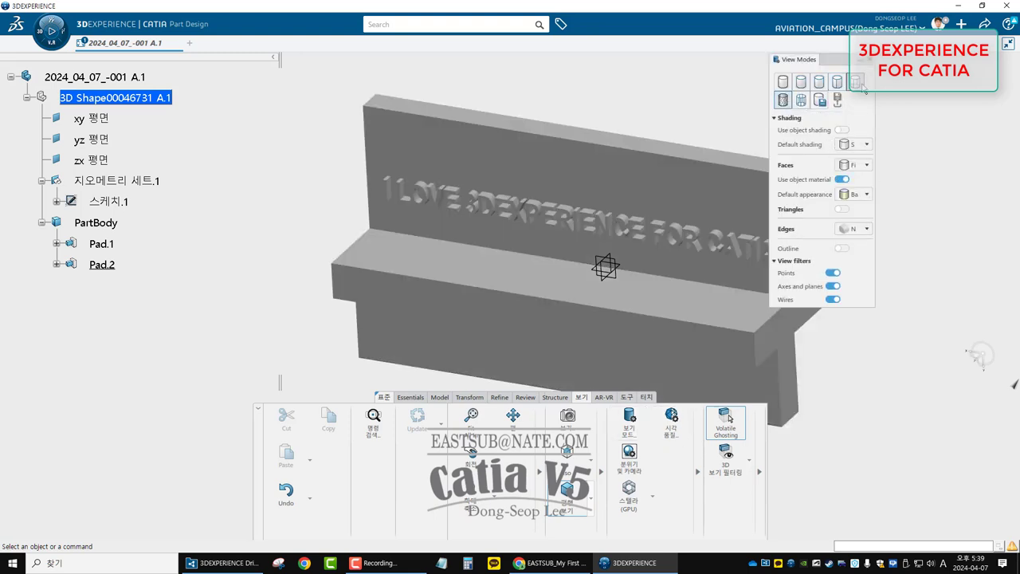
pyautogui.click(838, 82)
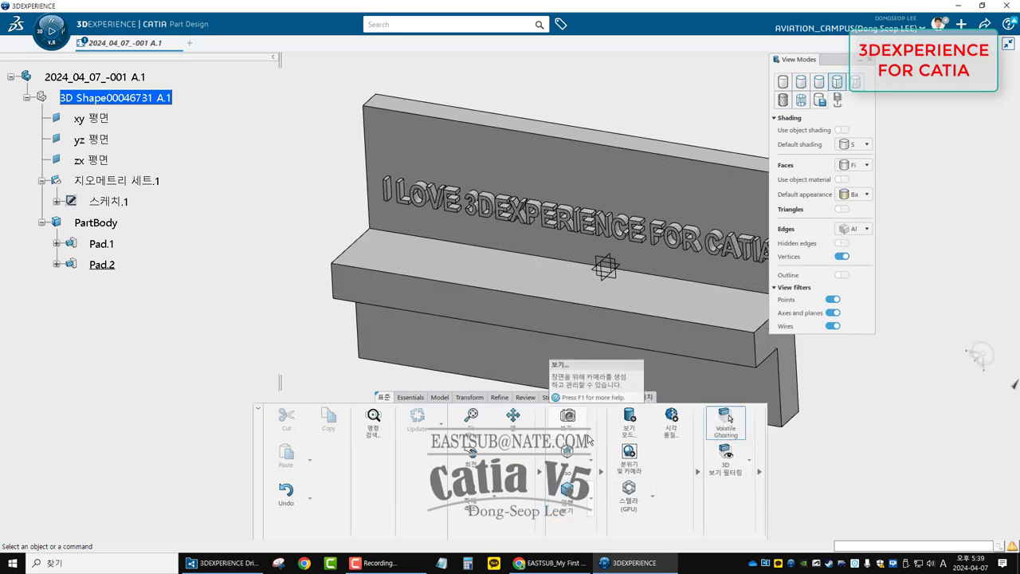
pyautogui.click(638, 470)
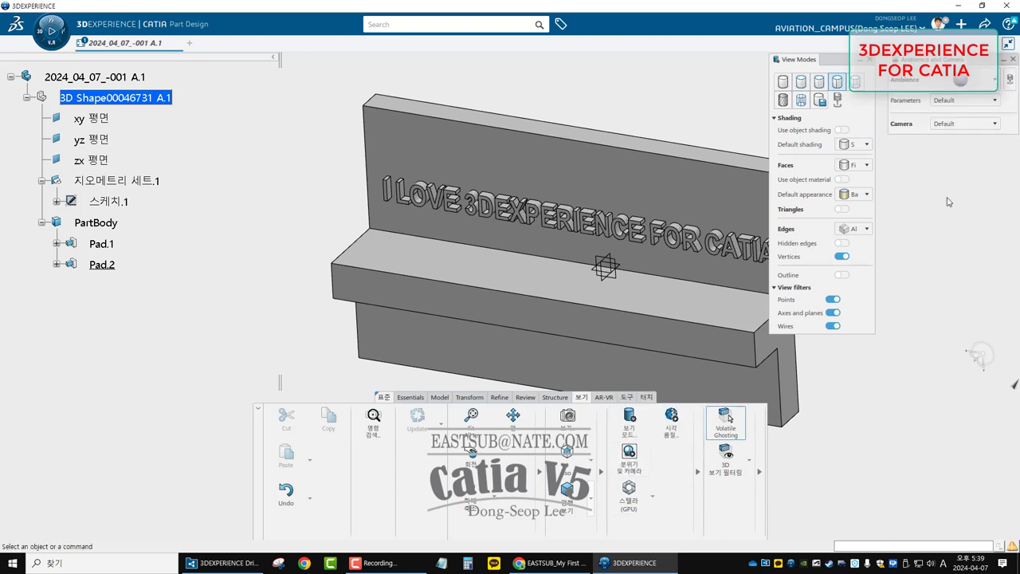
# Preview the City ambience, settle on Outdoor with sandy ground and shadows, then close View Modes.
pyautogui.click(1000, 77)
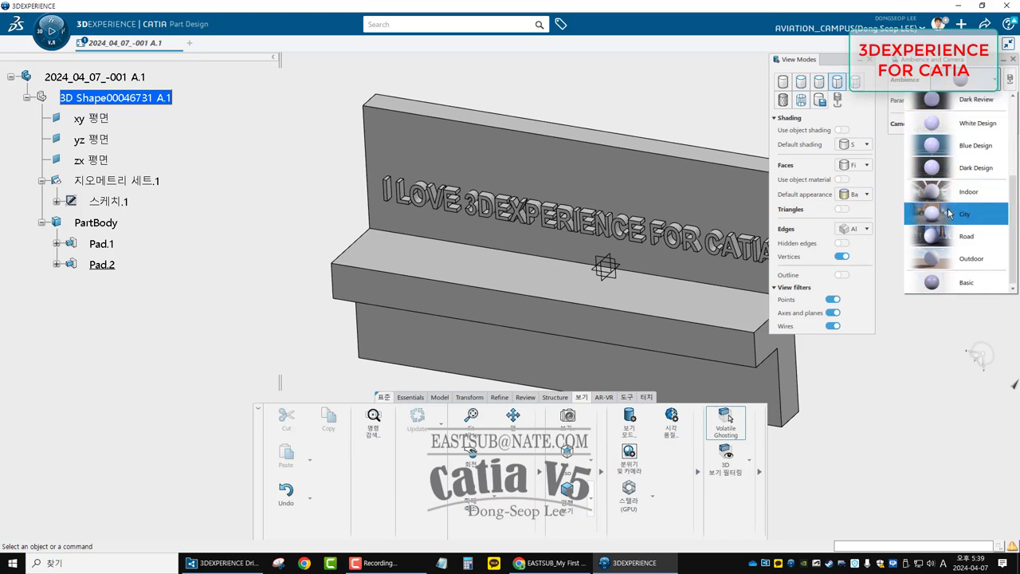
pyautogui.click(941, 259)
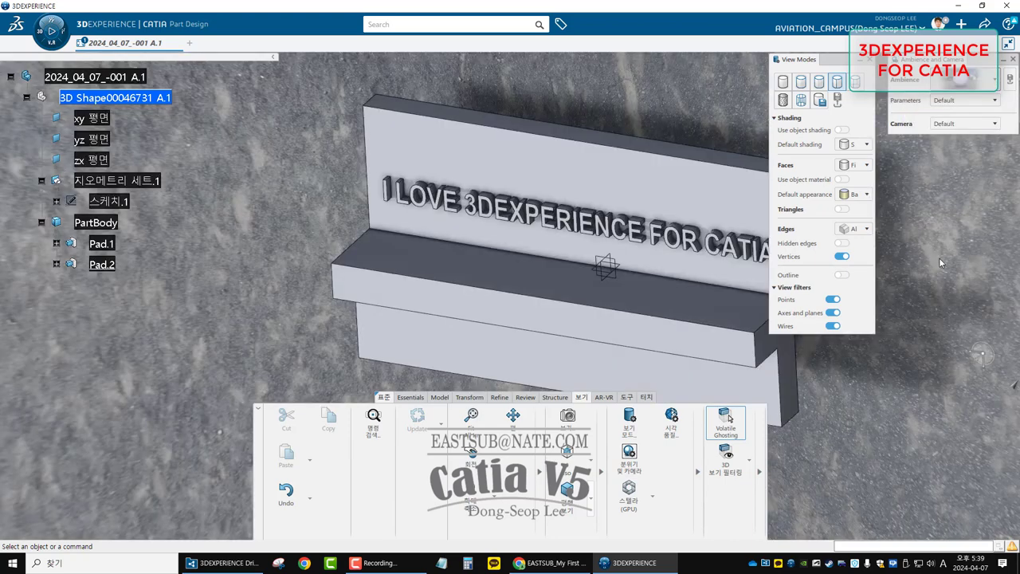
pyautogui.click(995, 80)
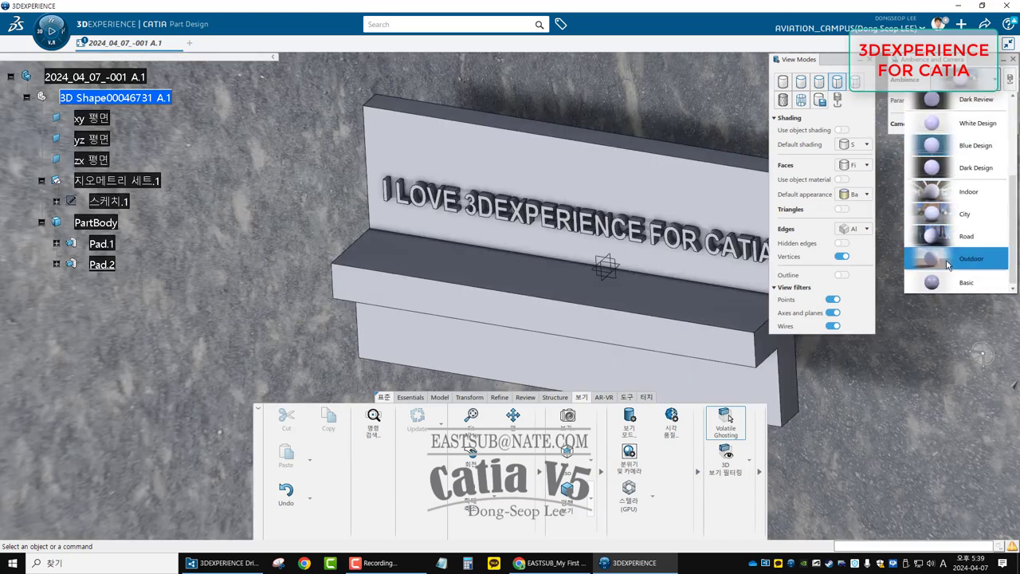
pyautogui.click(549, 338)
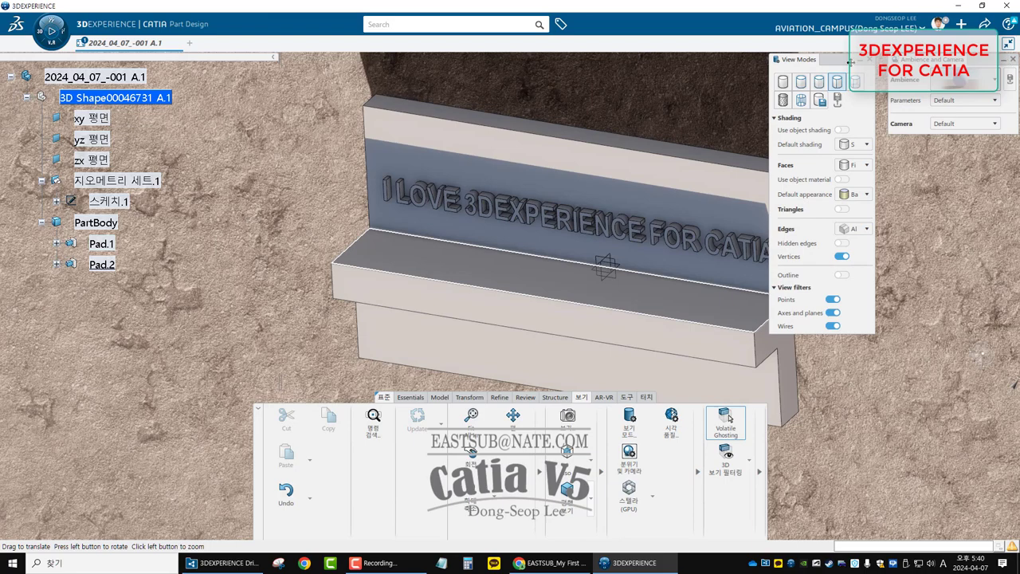
pyautogui.moveTo(850, 61); pyautogui.dragTo(937, 208, button='middle')
pyautogui.click(870, 59)
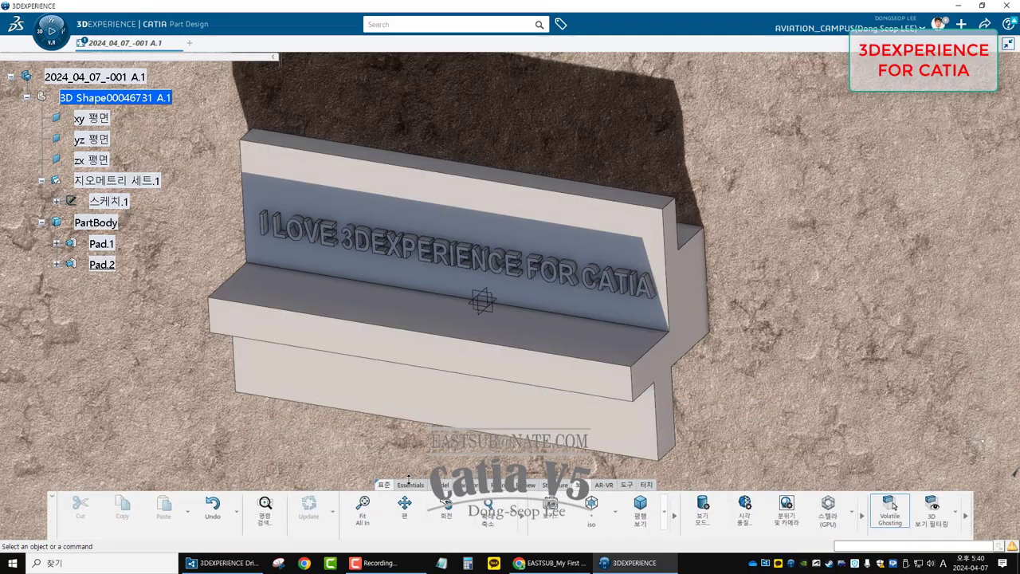
# Rotate the lettered part and switch the view to perspective (원근 보기) projection.
pyautogui.moveTo(405, 410)
pyautogui.mouseDown(button='middle')
pyautogui.moveTo(361, 206)
pyautogui.moveTo(469, 311)
pyautogui.mouseUp(button='middle')
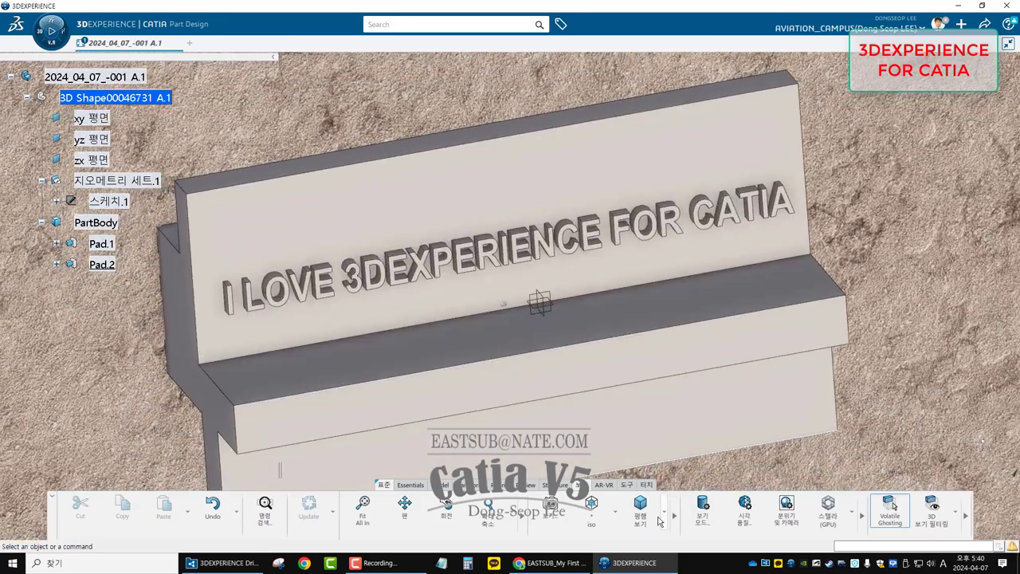
pyautogui.click(665, 517)
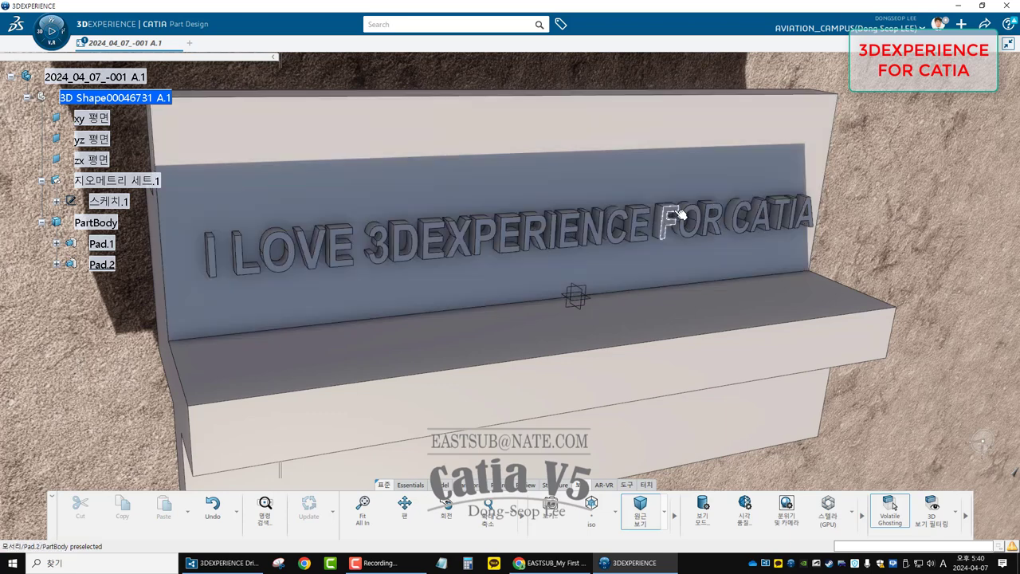
pyautogui.hotkey('ctrl', 's')
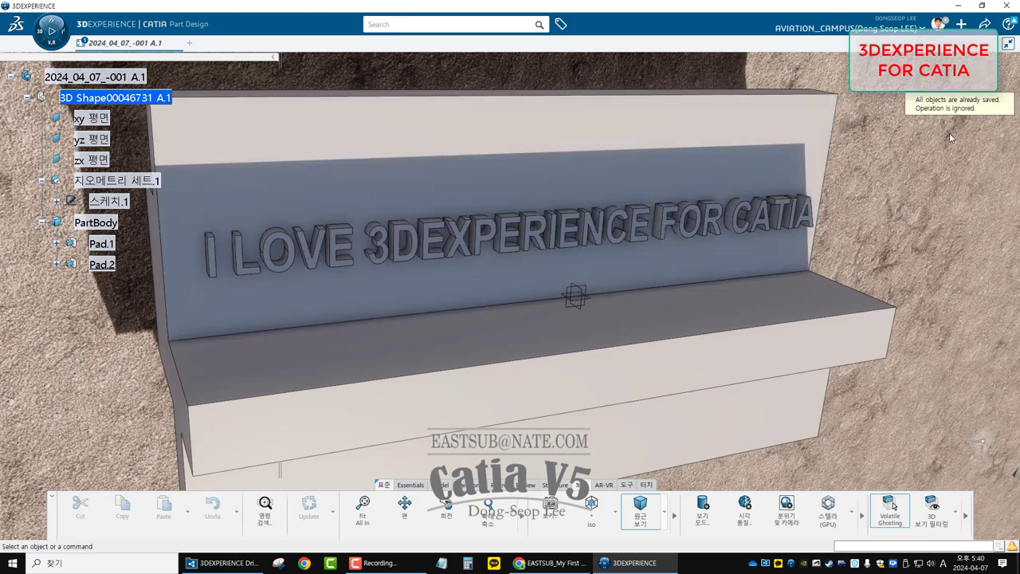
pyautogui.click(986, 23)
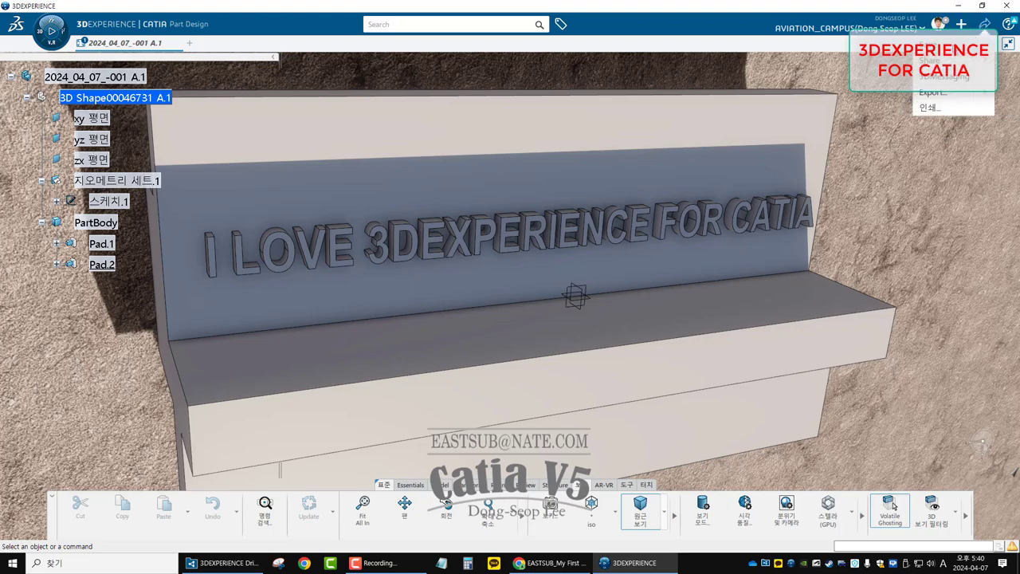